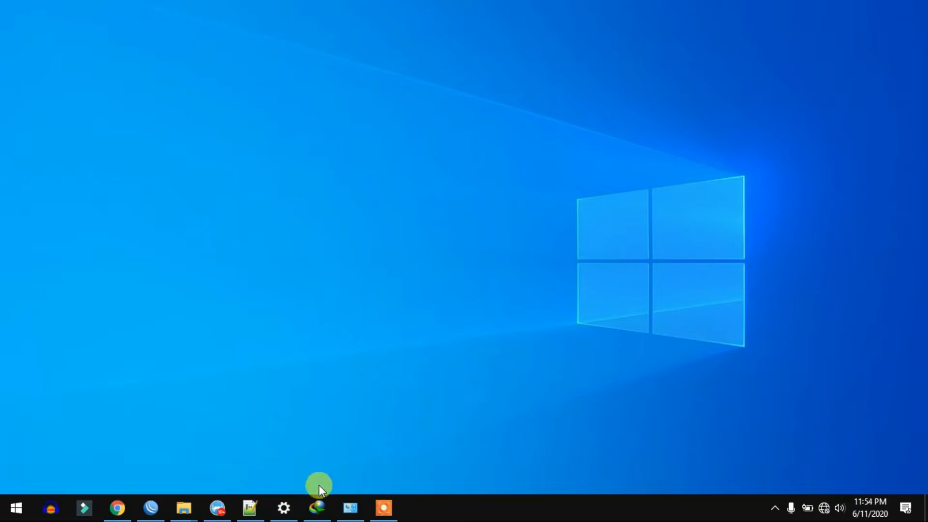
# Switch to WinBox and inspect the firewall's Layer7 protocol entries, including the full regexp of 7_streaming_1.
pyautogui.click(151, 508)
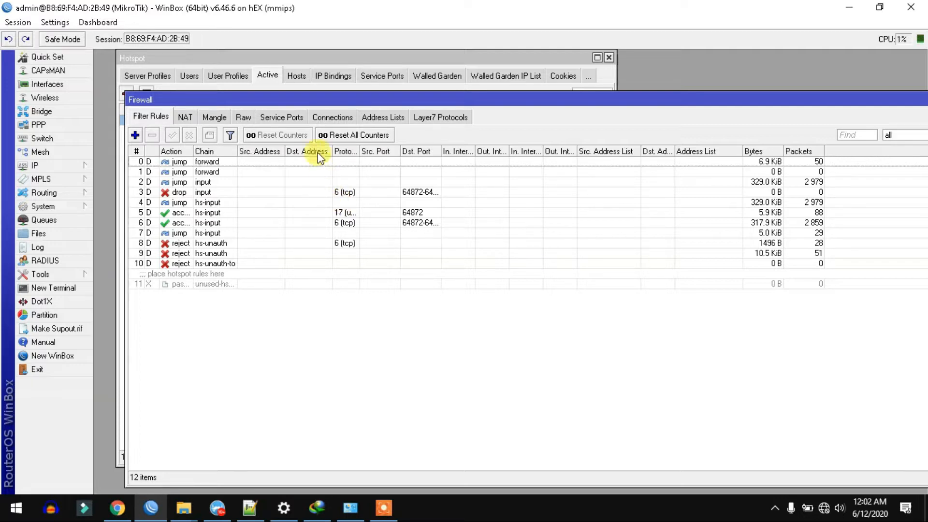
pyautogui.click(435, 116)
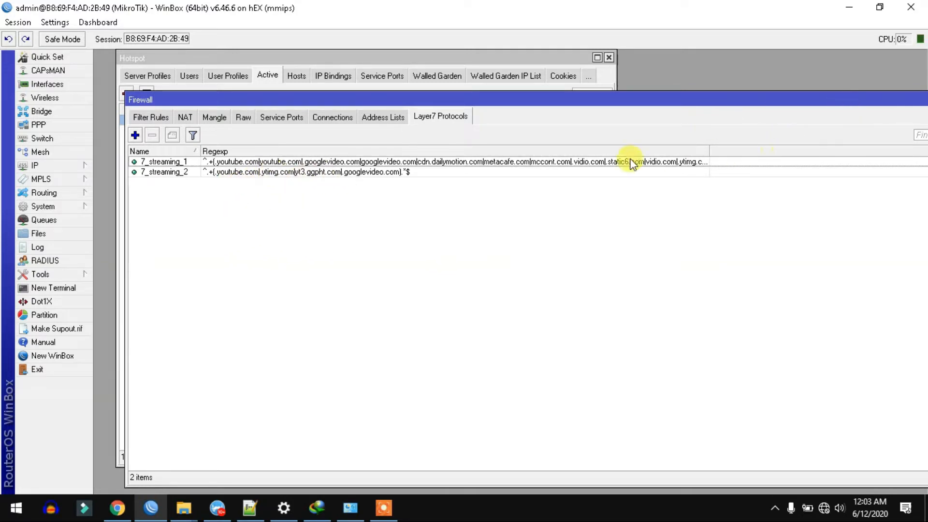
pyautogui.moveTo(708, 149); pyautogui.dragTo(853, 149)
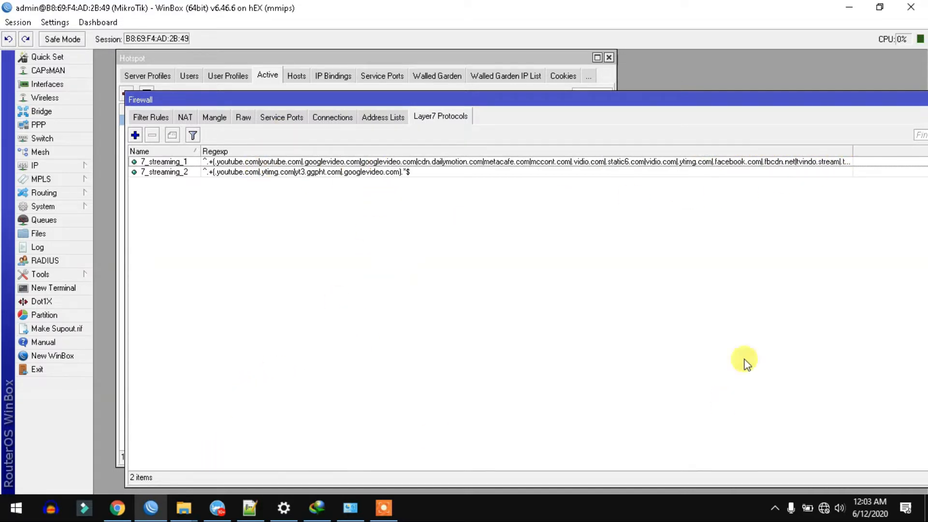
pyautogui.click(783, 151)
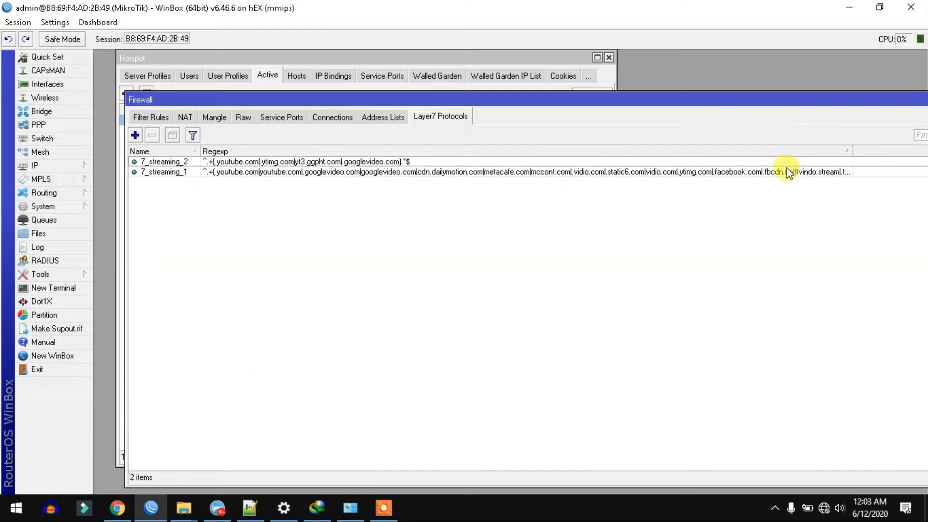
pyautogui.click(777, 151)
pyautogui.doubleClick(485, 161)
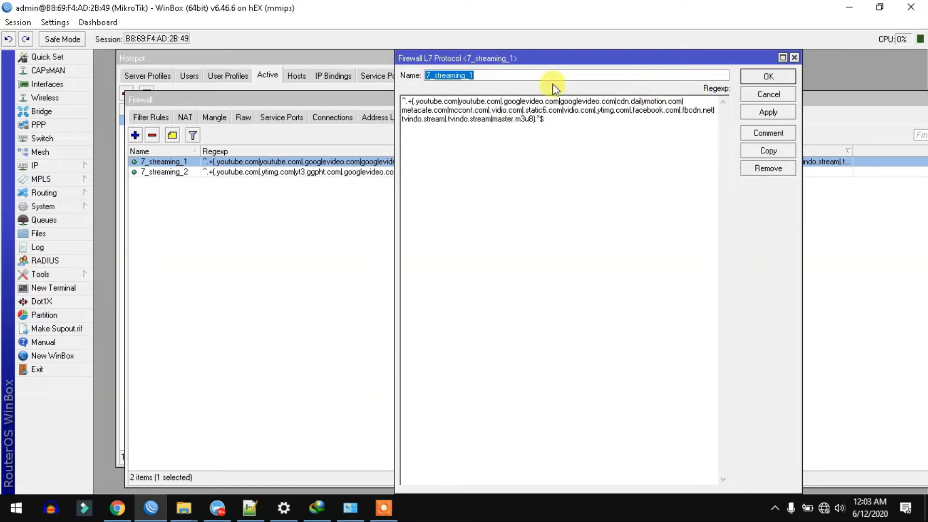
pyautogui.click(795, 57)
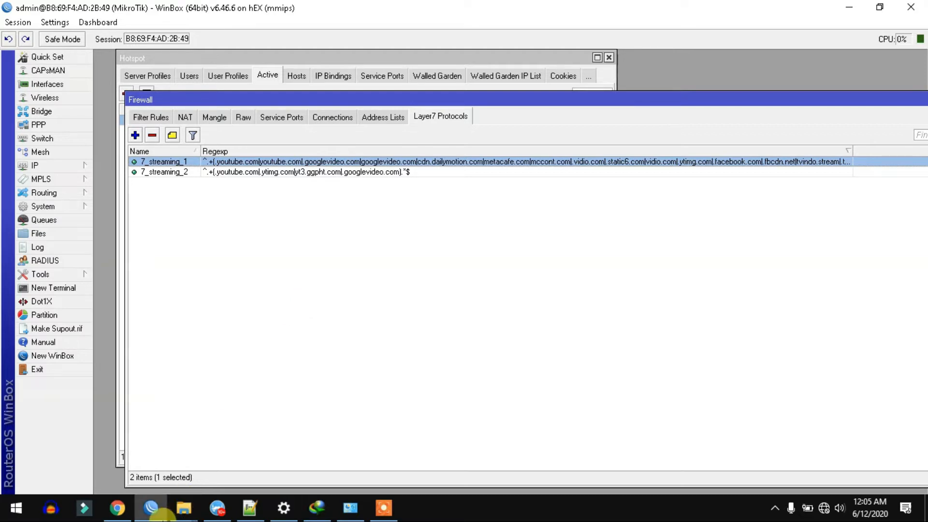
# Switch to Notepad++ and look through the anunet_workshop.rsc configuration script, returning to its beginning.
pyautogui.click(249, 508)
pyautogui.scroll(-2, 237, 251)
pyautogui.scroll(-20, 238, 252)
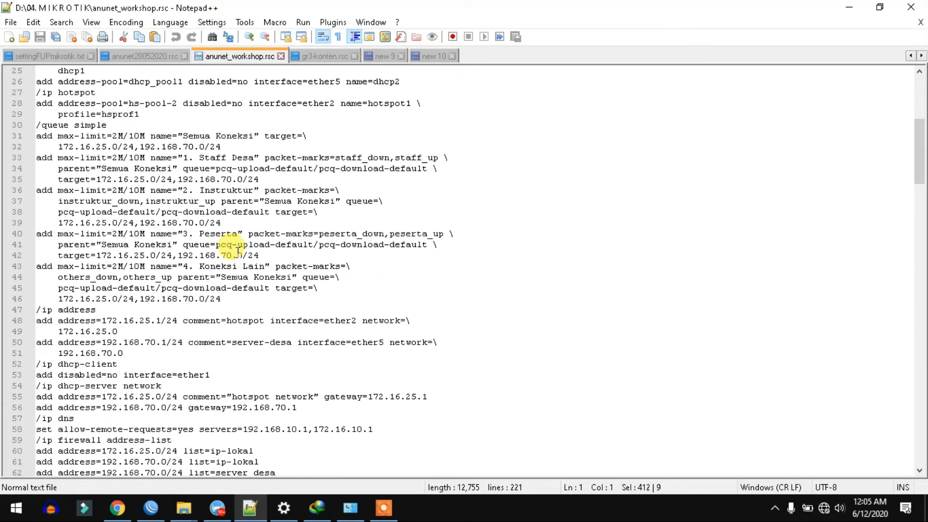
pyautogui.scroll(-6, 238, 251)
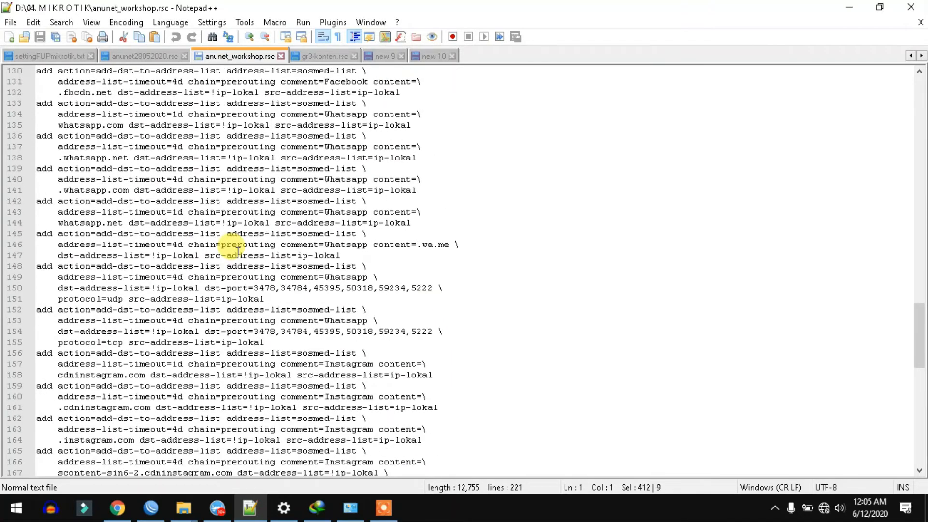
pyautogui.moveTo(918, 324); pyautogui.dragTo(918, 80)
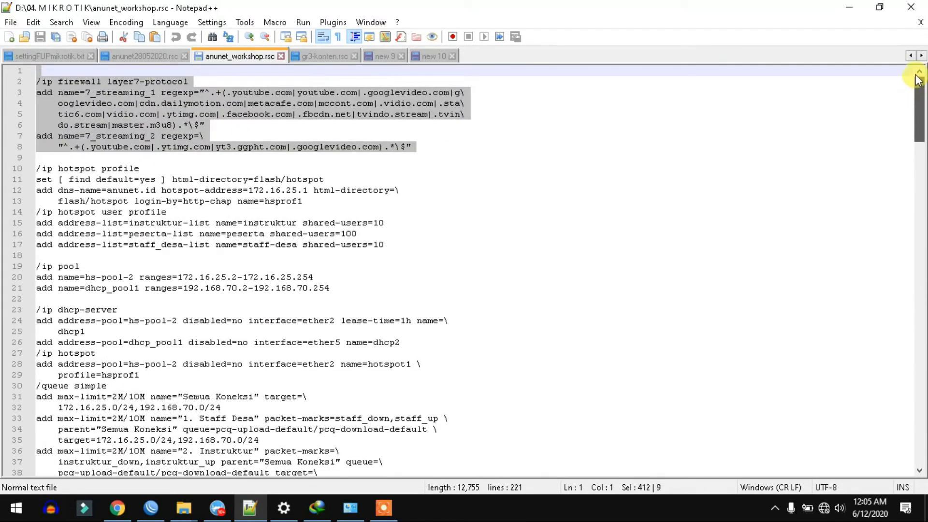
# Examine the script's hotspot user profiles staff-desa, peserta and instruktur, and its social-media address-list rules.
pyautogui.click(187, 137)
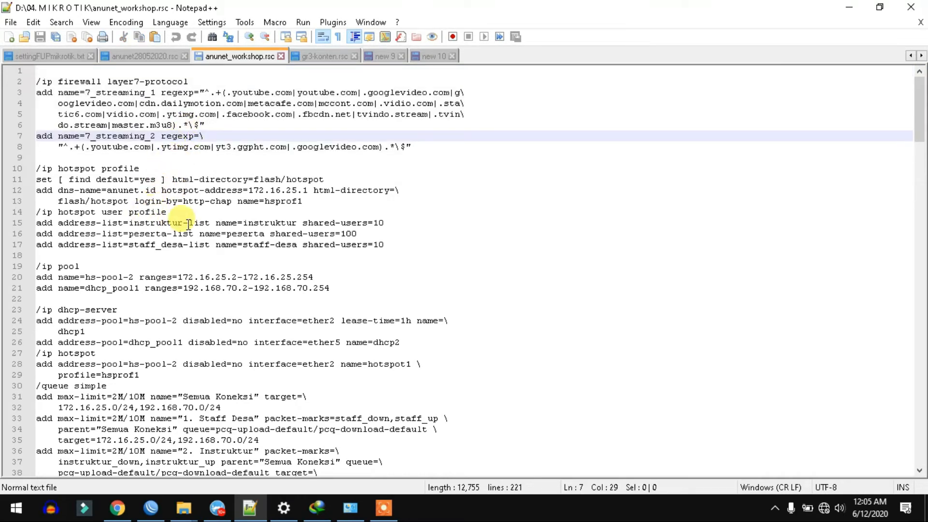
pyautogui.moveTo(248, 245); pyautogui.dragTo(287, 246)
pyautogui.doubleClick(242, 234)
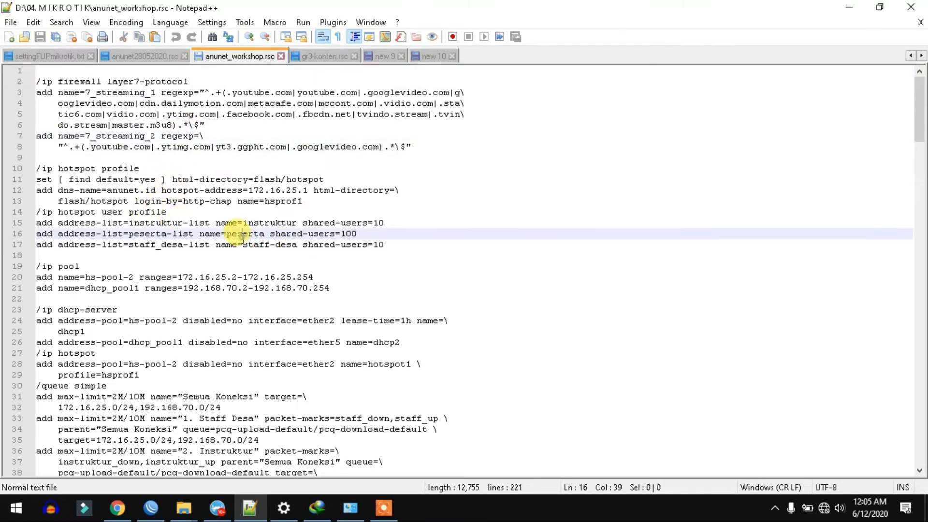
pyautogui.doubleClick(277, 223)
pyautogui.scroll(-18, 277, 224)
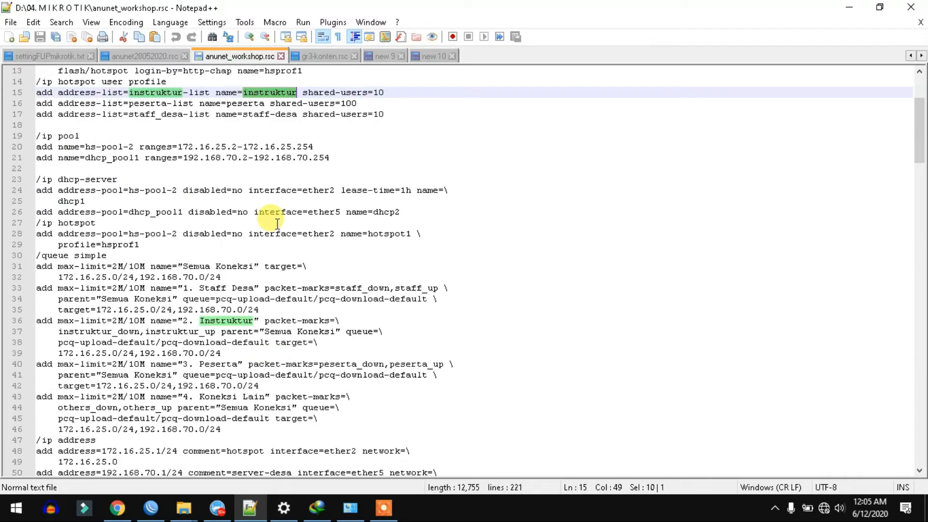
pyautogui.scroll(-20, 278, 223)
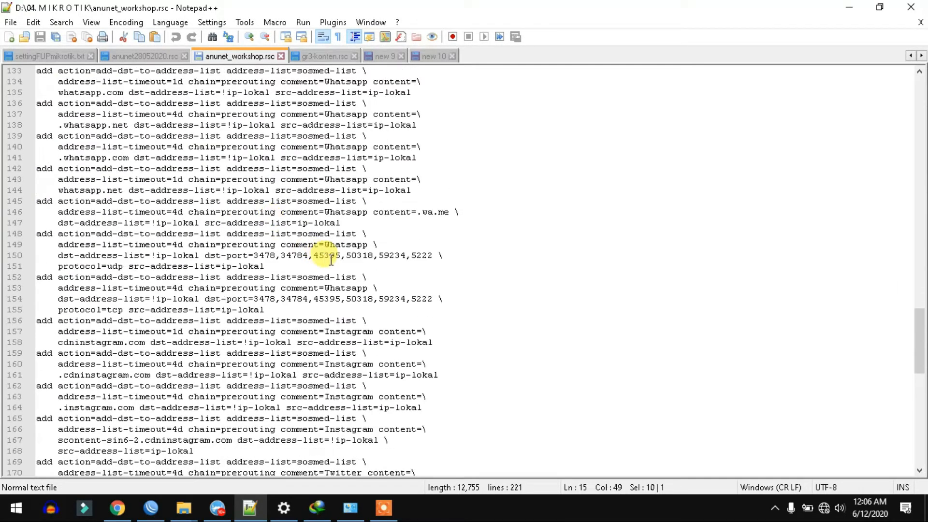
pyautogui.doubleClick(305, 201)
pyautogui.scroll(20, 126, 245)
pyautogui.hotkey('ctrl', 'a')
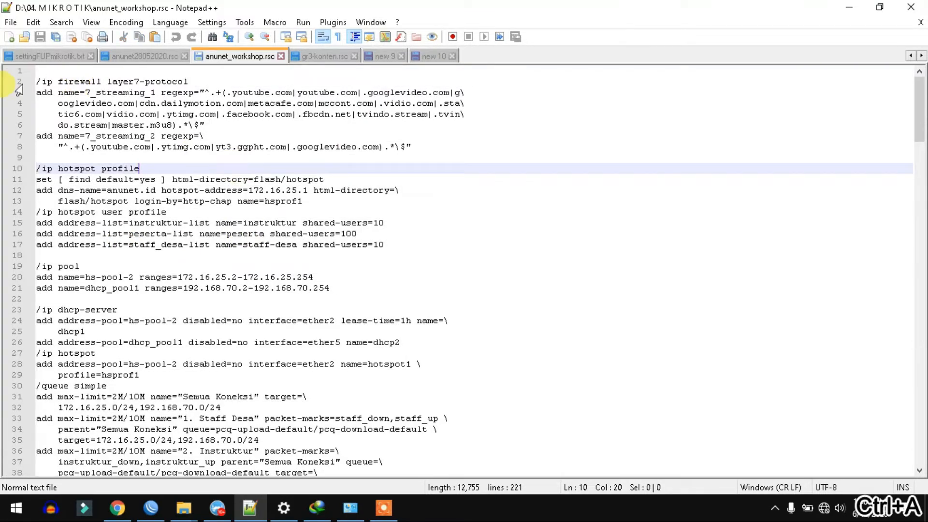
pyautogui.scroll(-2, 21, 278)
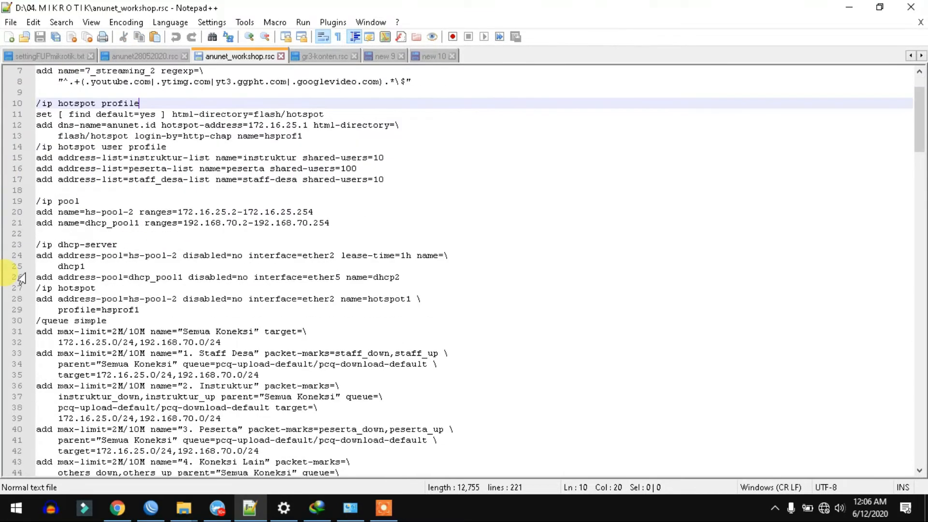
pyautogui.scroll(-2, 18, 252)
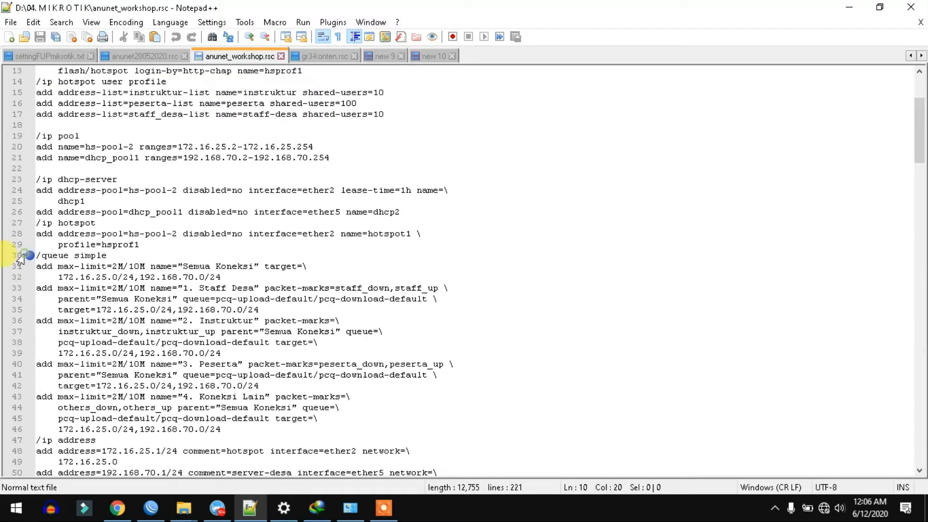
pyautogui.moveTo(19, 256); pyautogui.dragTo(18, 341)
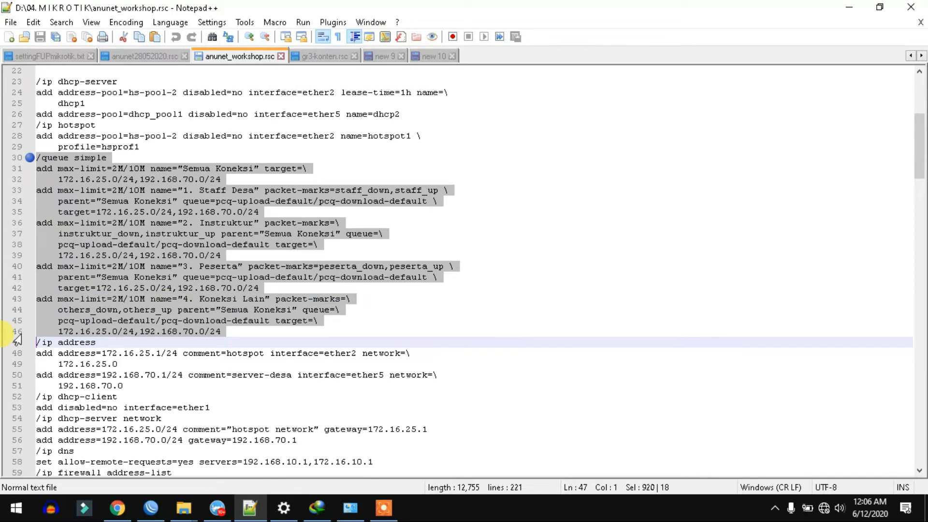
pyautogui.rightClick(92, 208)
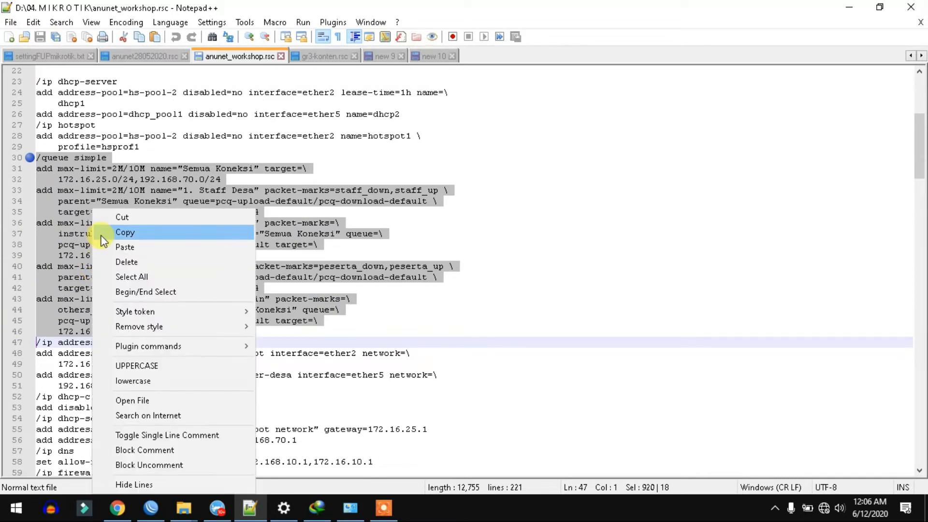
pyautogui.click(100, 189)
pyautogui.scroll(7, 166, 201)
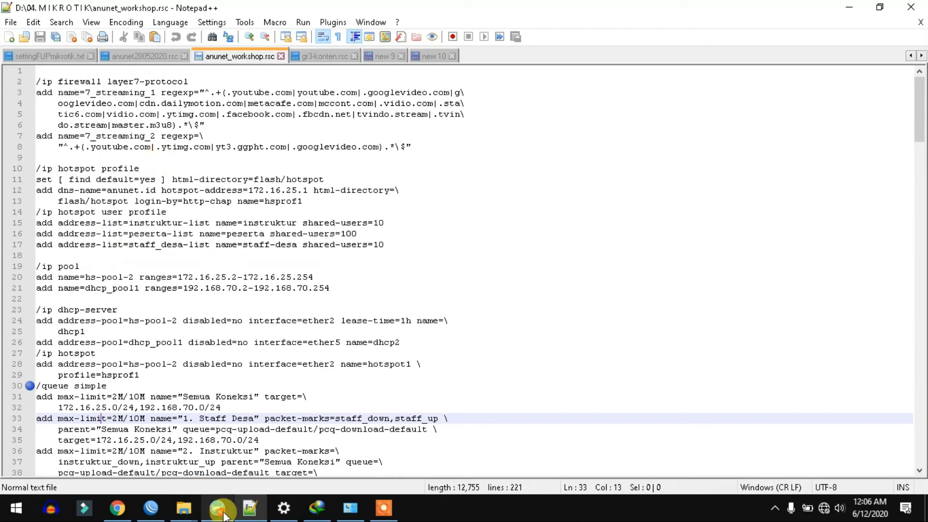
# Switch to WinBox and reset the router's configuration with the No Default Configuration option enabled.
pyautogui.click(151, 508)
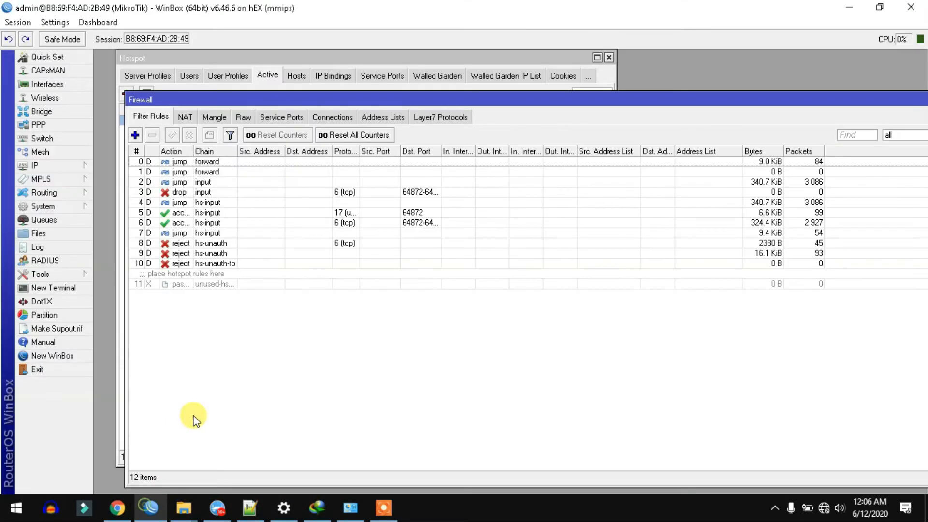
pyautogui.click(51, 208)
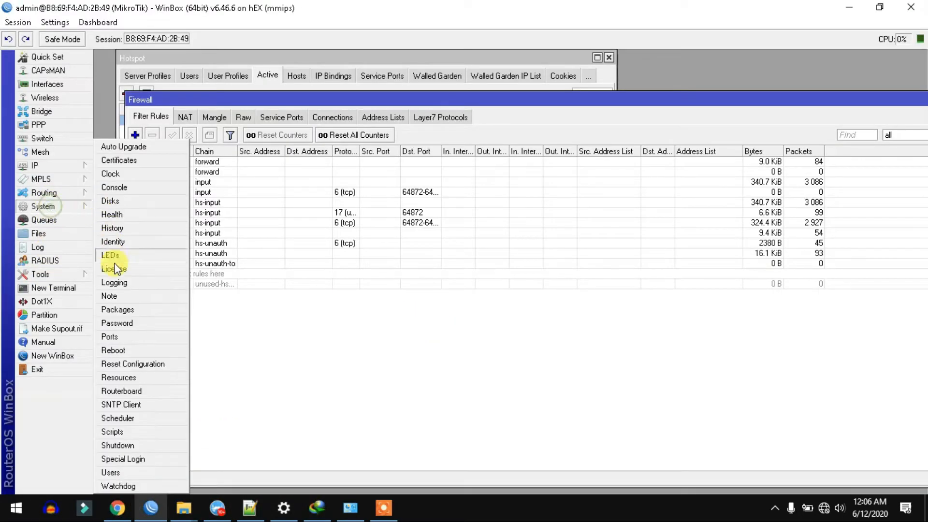
pyautogui.click(125, 363)
pyautogui.click(229, 279)
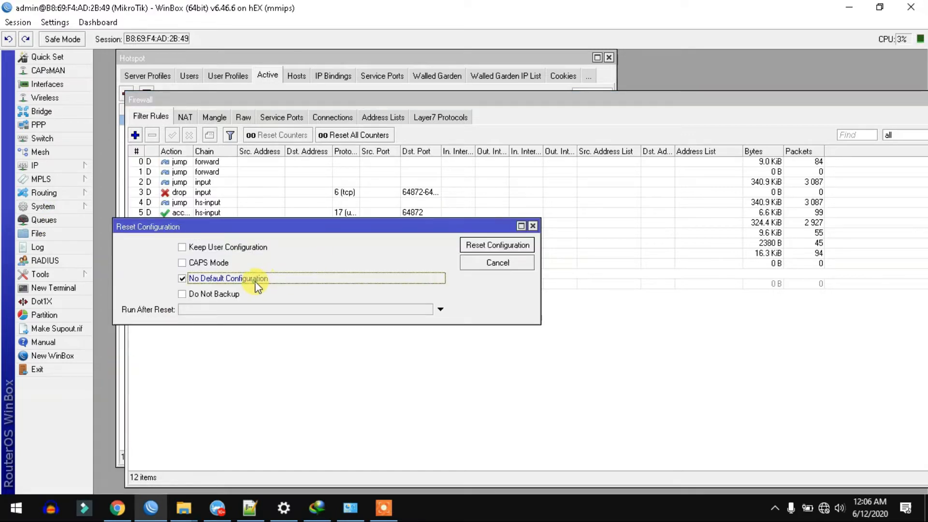
pyautogui.click(497, 249)
pyautogui.click(516, 265)
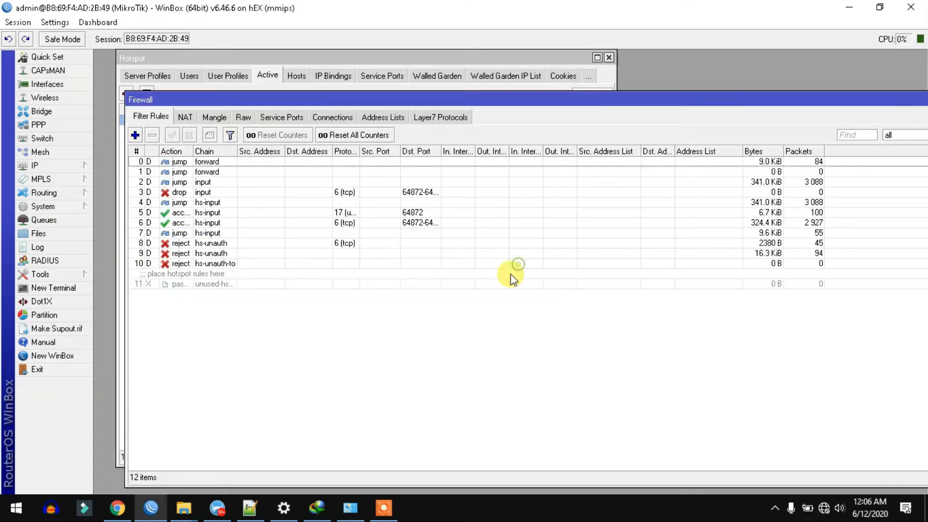
# Switch to Notepad++ and copy script lines 1 to 29, from the layer7-protocol section through the ip hotspot section.
pyautogui.click(250, 507)
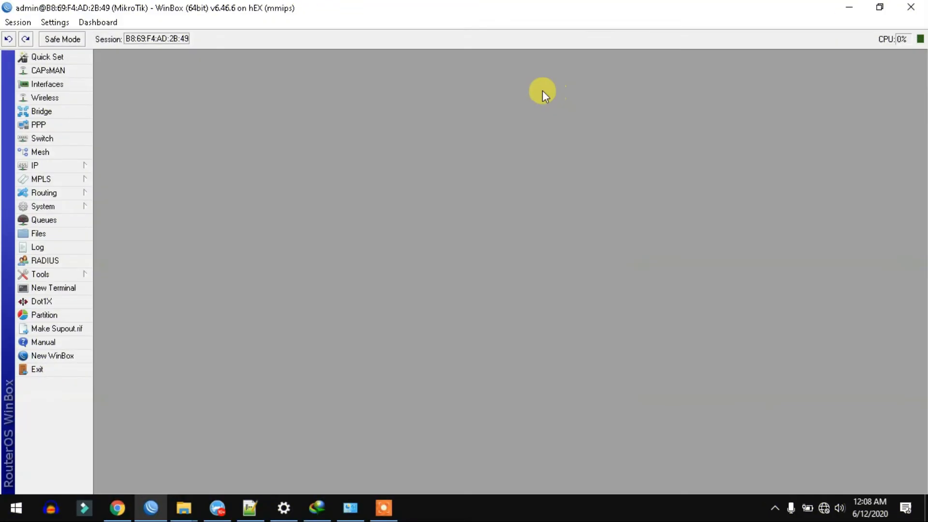
pyautogui.click(265, 500)
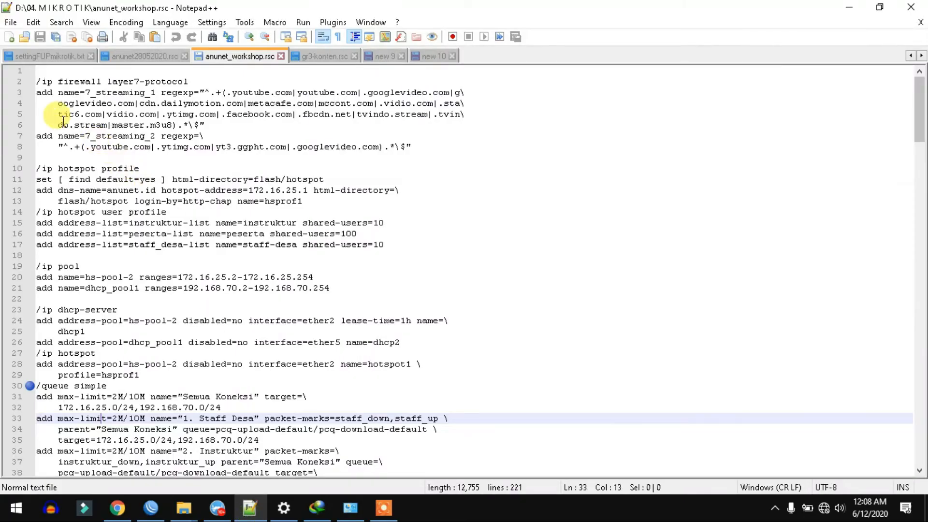
pyautogui.moveTo(21, 75); pyautogui.dragTo(22, 344)
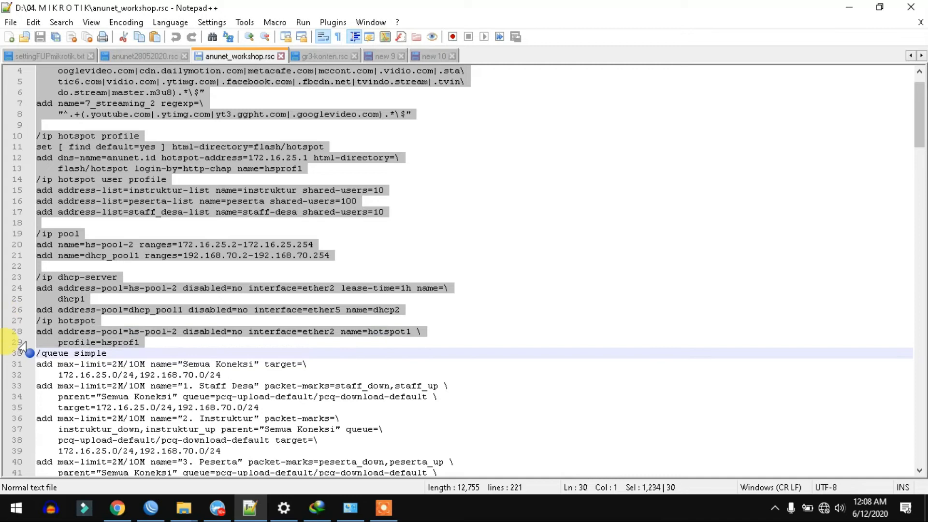
pyautogui.rightClick(47, 167)
pyautogui.click(65, 187)
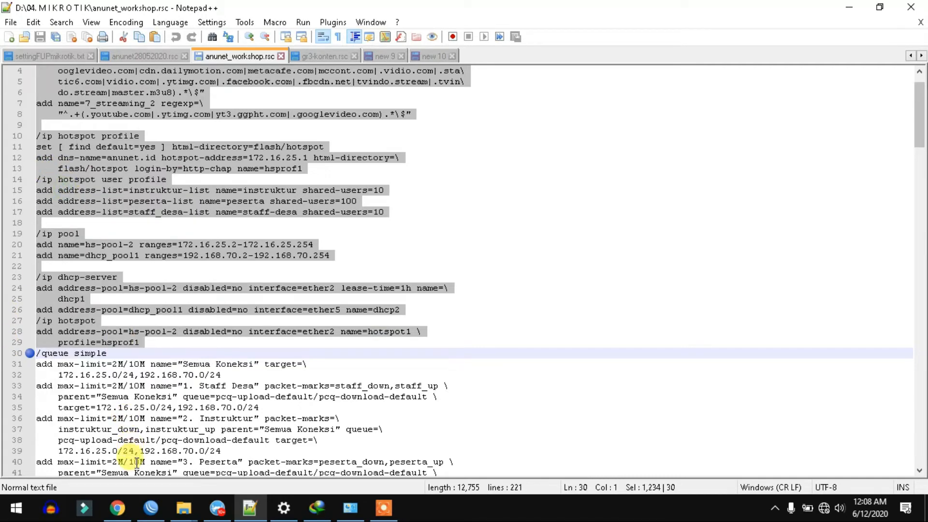
# Switch to WinBox and run the copied layer7, hotspot, pool and DHCP server commands in a new terminal.
pyautogui.click(164, 513)
pyautogui.click(85, 289)
pyautogui.rightClick(256, 210)
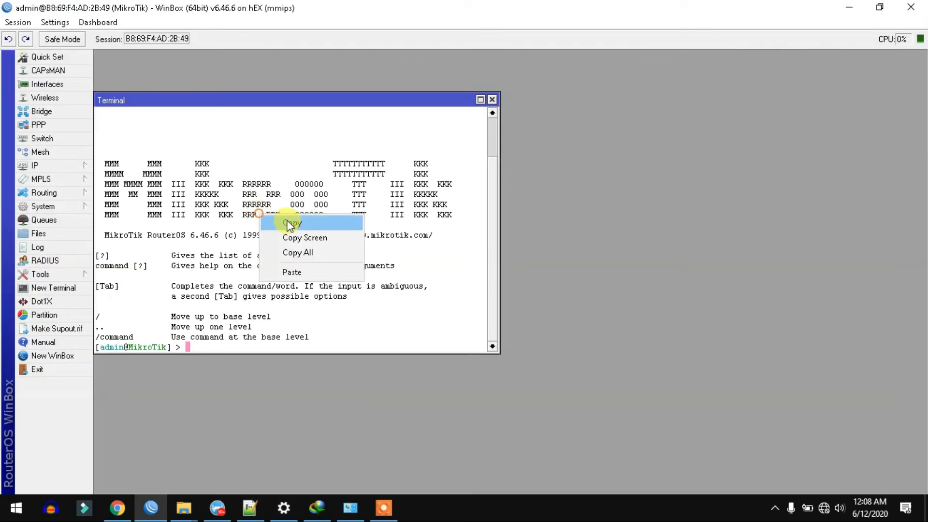
pyautogui.click(300, 272)
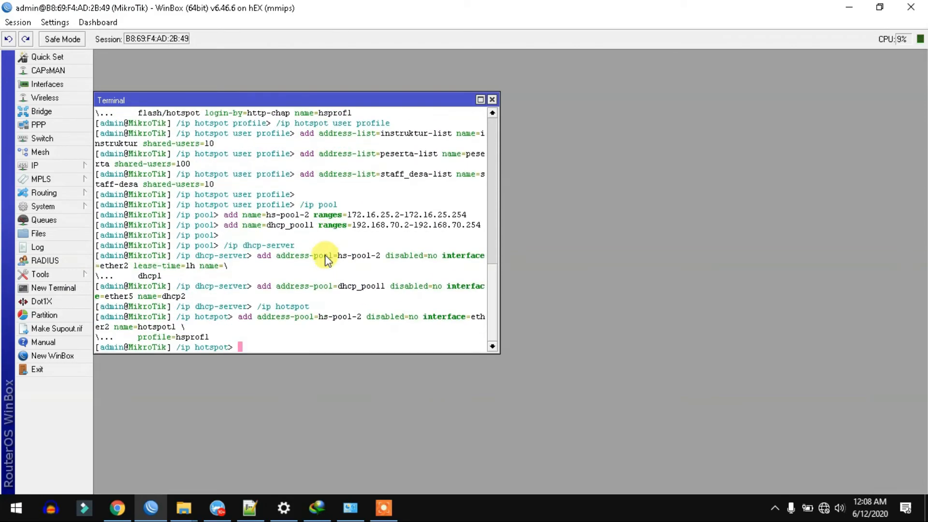
# Switch to Notepad++ and copy script lines 30 to 100, from the queue simple section through the firewall mangle rules.
pyautogui.click(162, 507)
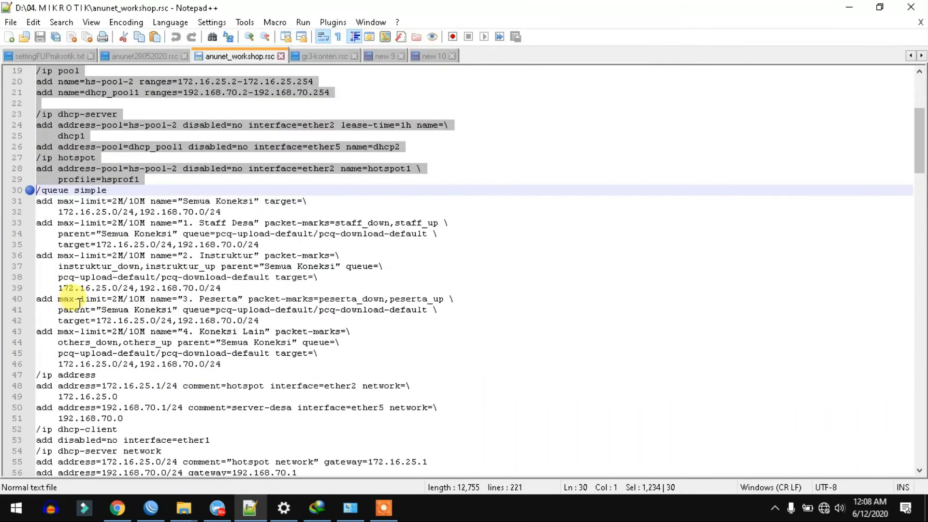
pyautogui.moveTo(30, 190); pyautogui.dragTo(30, 353)
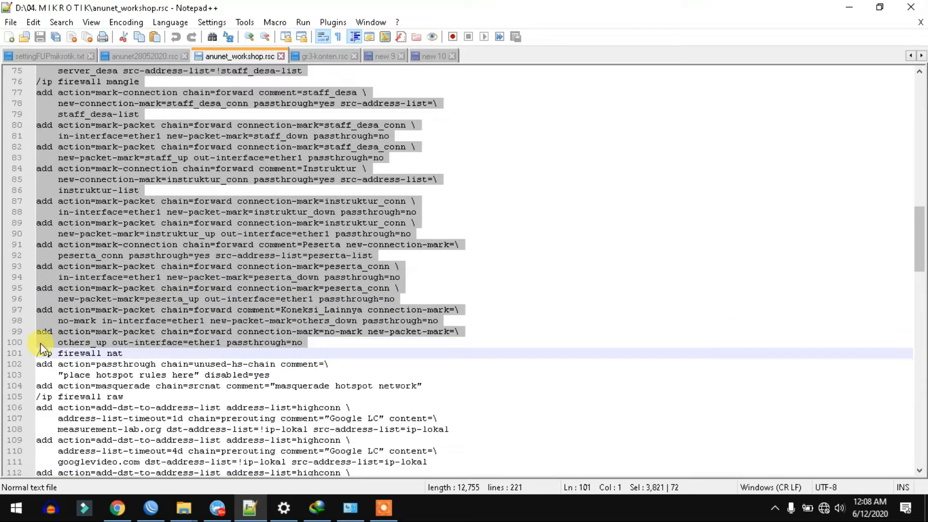
pyautogui.rightClick(78, 391)
pyautogui.click(108, 82)
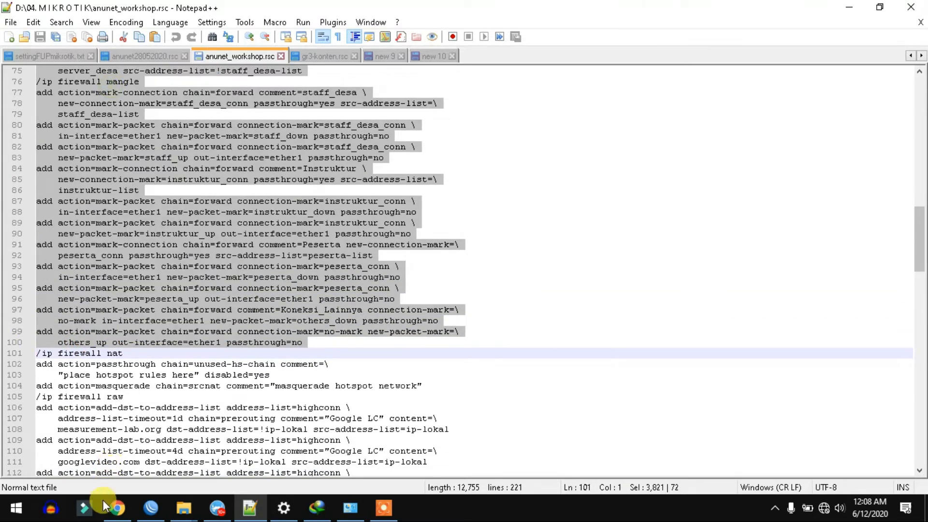
# Switch to WinBox, run the copied queue-to-mangle commands in a new terminal, and close both terminals.
pyautogui.click(150, 506)
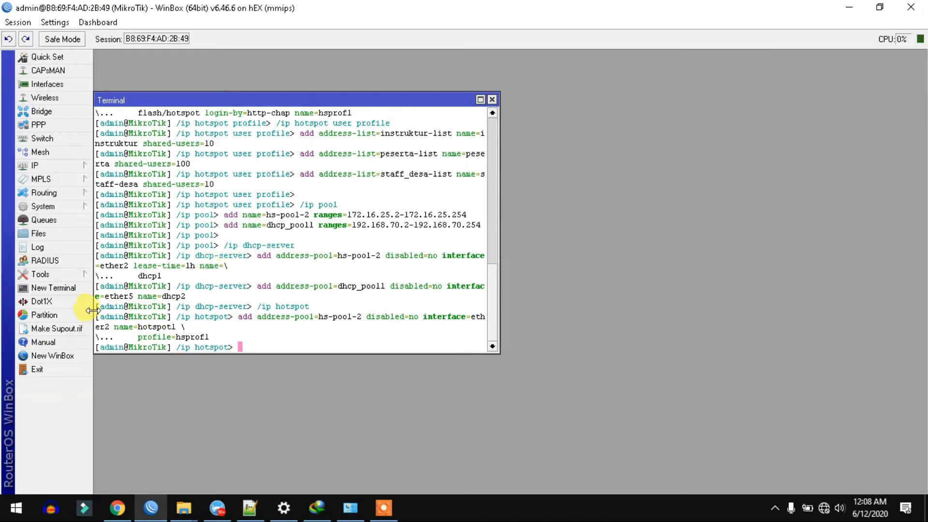
pyautogui.click(63, 288)
pyautogui.rightClick(308, 228)
pyautogui.click(333, 288)
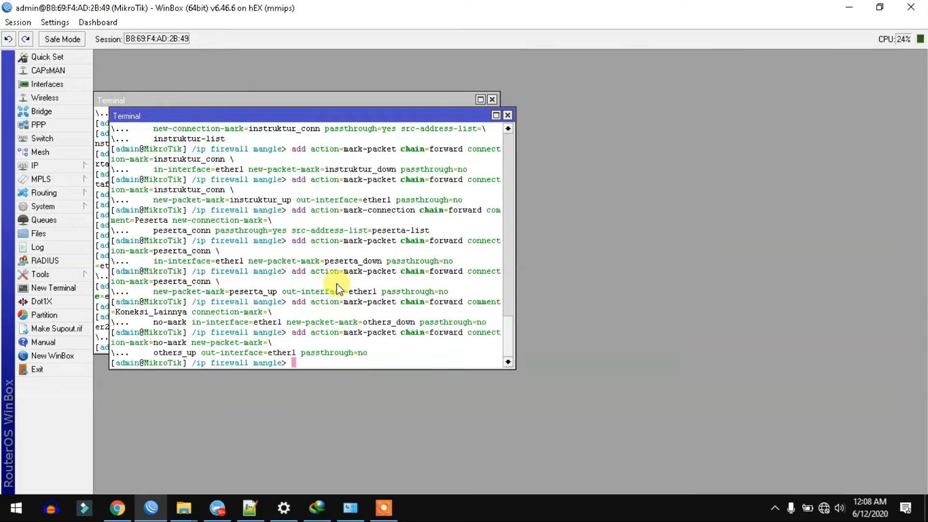
pyautogui.click(508, 115)
pyautogui.click(492, 100)
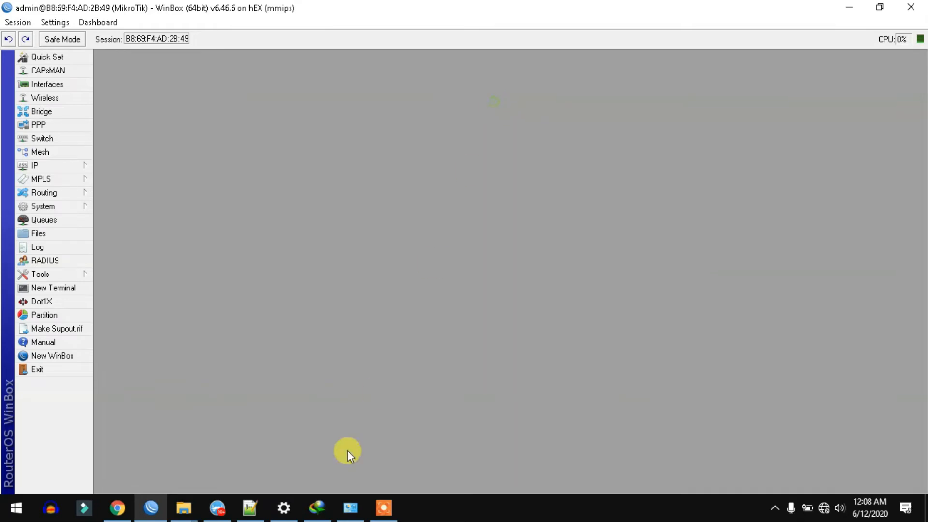
# Switch to Notepad++ and copy script lines 101 to 220, from the ip firewall nat section through the system clock section.
pyautogui.click(249, 508)
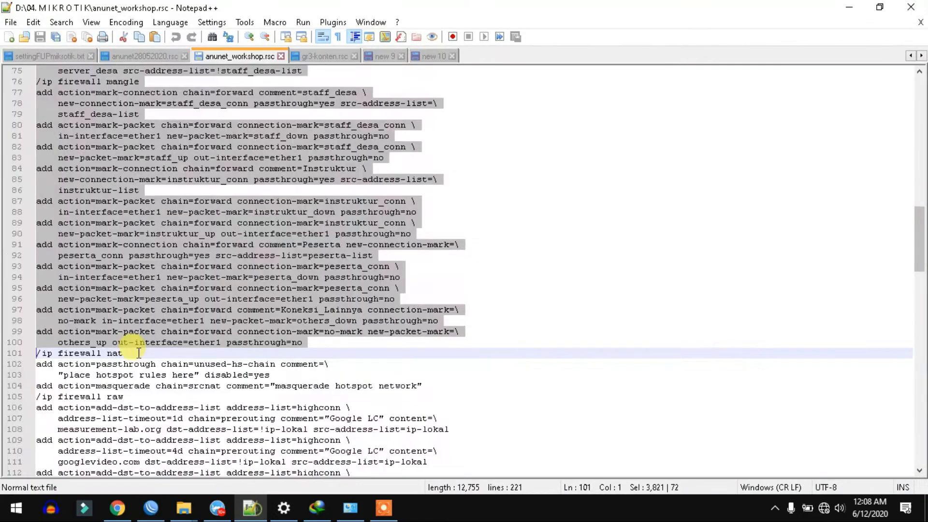
pyautogui.scroll(-5, 128, 342)
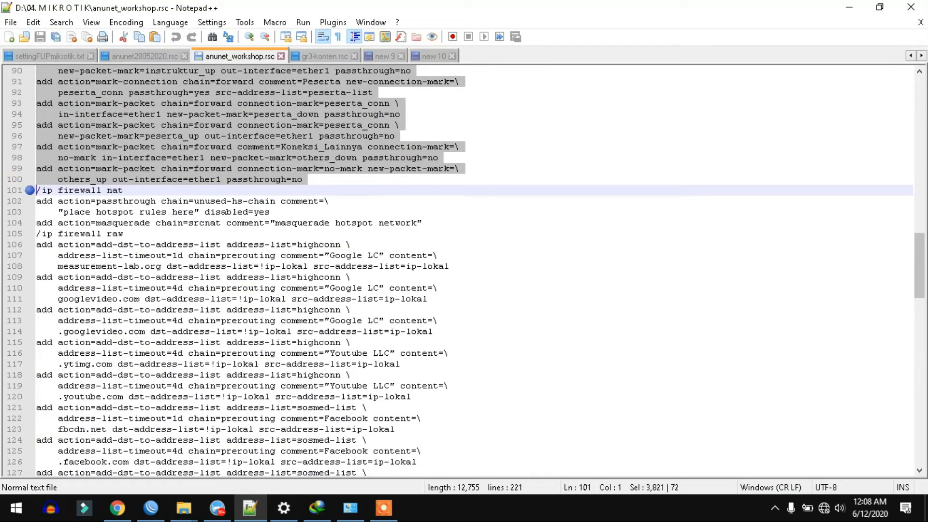
pyautogui.hotkey('shift', 'Down')
pyautogui.hotkey('shift', 'Down')
pyautogui.hotkey('shift', 'Down')
pyautogui.hotkey('shift', 'Down')
pyautogui.hotkey('shift', 'Down')
pyautogui.hotkey('shift', 'Down')
pyautogui.hotkey('shift', 'Down')
pyautogui.hotkey('shift', 'Down')
pyautogui.hotkey('shift', 'Down')
pyautogui.hotkey('shift', 'Down')
pyautogui.hotkey('shift', 'Down')
pyautogui.hotkey('shift', 'Down')
pyautogui.hotkey('shift', 'Down')
pyautogui.hotkey('shift', 'Down')
pyautogui.hotkey('shift', 'Down')
pyautogui.hotkey('shift', 'Down')
pyautogui.hotkey('shift', 'Down')
pyautogui.hotkey('shift', 'Down')
pyautogui.hotkey('shift', 'Down')
pyautogui.hotkey('shift', 'Down')
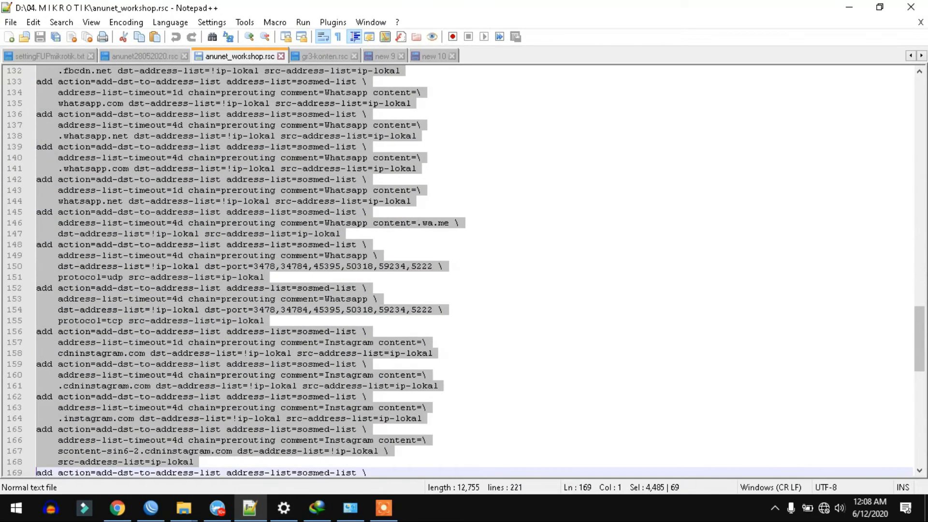
pyautogui.hotkey('shift', 'Down')
pyautogui.hotkey('shift', 'Down')
pyautogui.hotkey('shift', 'Down')
pyautogui.hotkey('shift', 'Down')
pyautogui.hotkey('shift', 'Down')
pyautogui.hotkey('shift', 'Down')
pyautogui.hotkey('shift', 'Down')
pyautogui.hotkey('shift', 'Down')
pyautogui.hotkey('shift', 'Down')
pyautogui.hotkey('shift', 'Down')
pyautogui.hotkey('shift', 'Down')
pyautogui.hotkey('shift', 'Down')
pyautogui.hotkey('shift', 'Down')
pyautogui.hotkey('shift', 'Down')
pyautogui.hotkey('shift', 'Down')
pyautogui.hotkey('shift', 'Down')
pyautogui.hotkey('shift', 'Down')
pyautogui.hotkey('shift', 'Down')
pyautogui.hotkey('shift', 'Down')
pyautogui.hotkey('shift', 'Down')
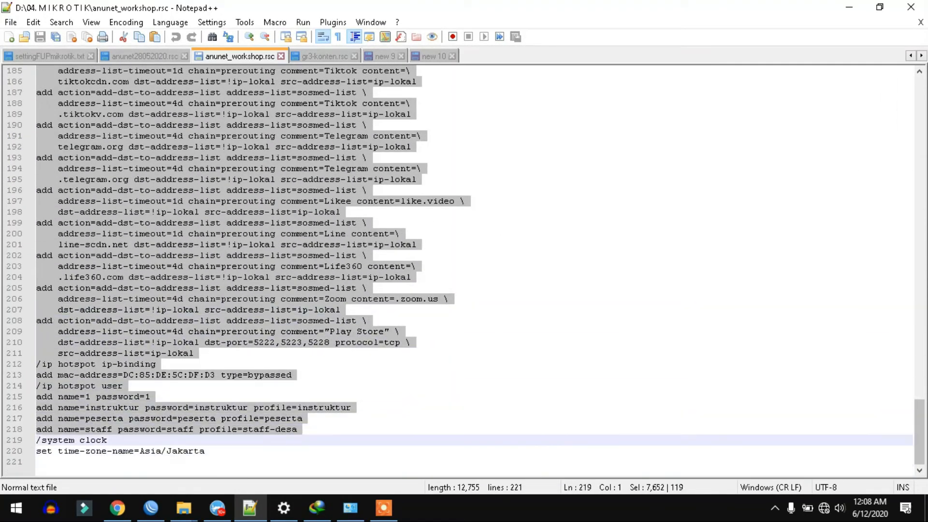
pyautogui.hotkey('shift', 'Down')
pyautogui.hotkey('shift', 'Down')
pyautogui.rightClick(124, 200)
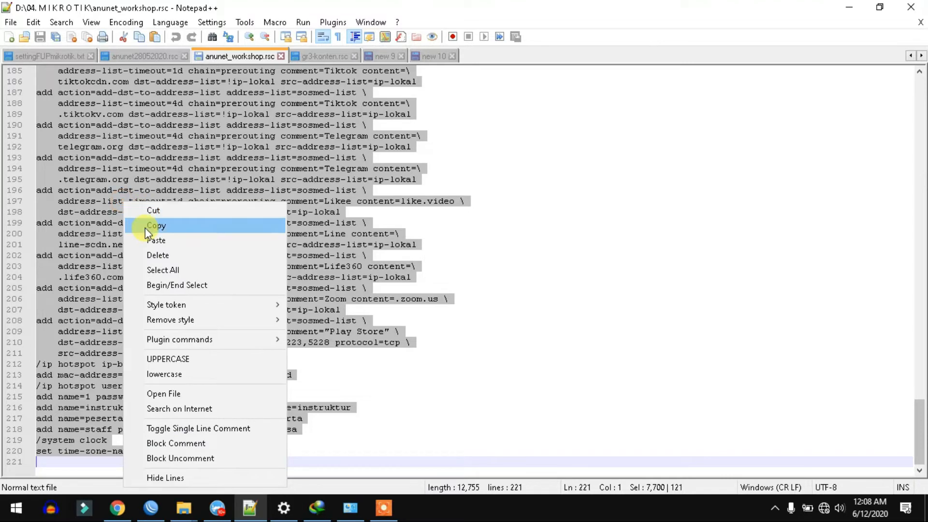
pyautogui.click(145, 226)
# Switch to WinBox, run the copied NAT, raw, hotspot binding, hotspot user (including passwords) and clock commands in a new terminal, and close it.
pyautogui.click(152, 514)
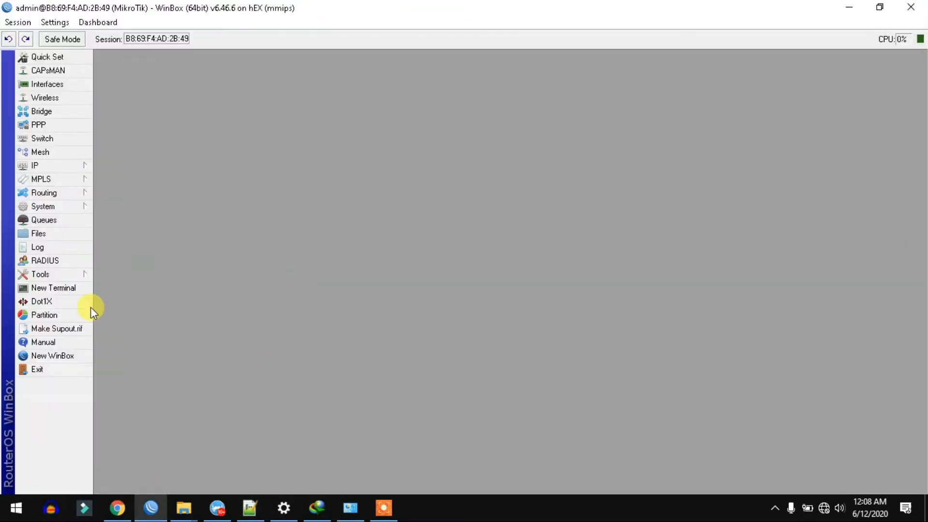
pyautogui.click(60, 288)
pyautogui.rightClick(291, 218)
pyautogui.click(317, 274)
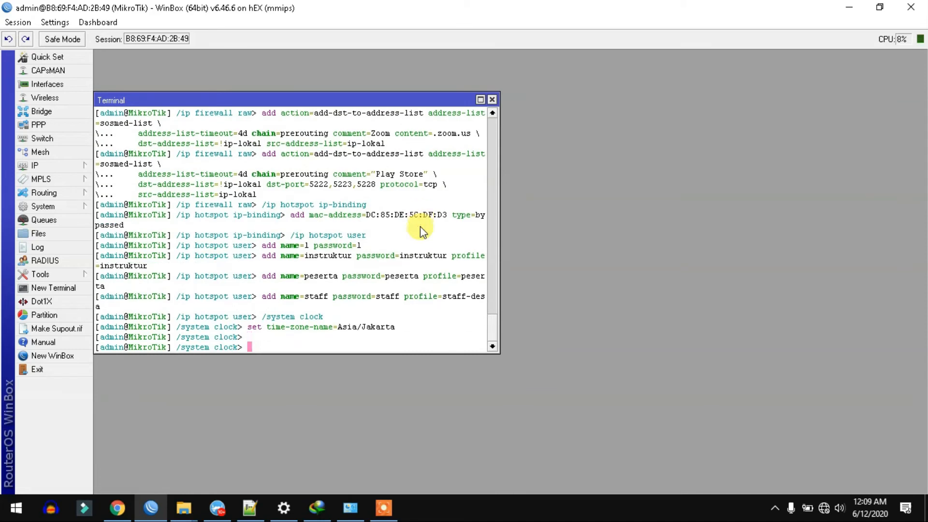
pyautogui.click(492, 99)
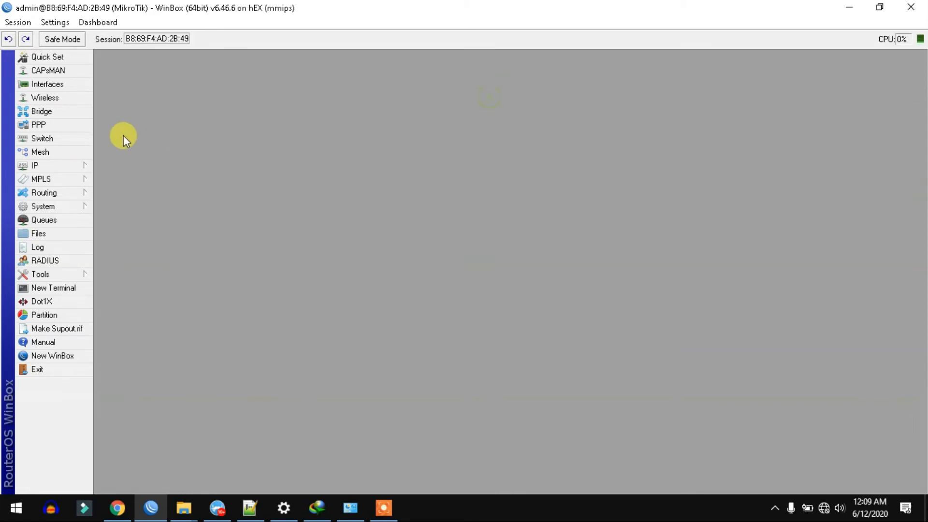
# Open the hotspot user profiles and check which address list the peserta profile uses.
pyautogui.click(42, 167)
pyautogui.click(119, 282)
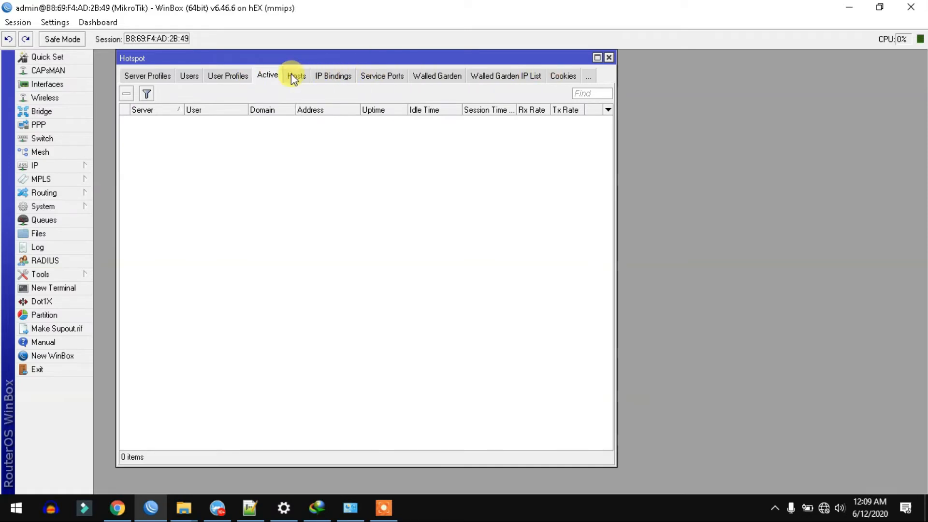
pyautogui.click(234, 77)
pyautogui.click(161, 130)
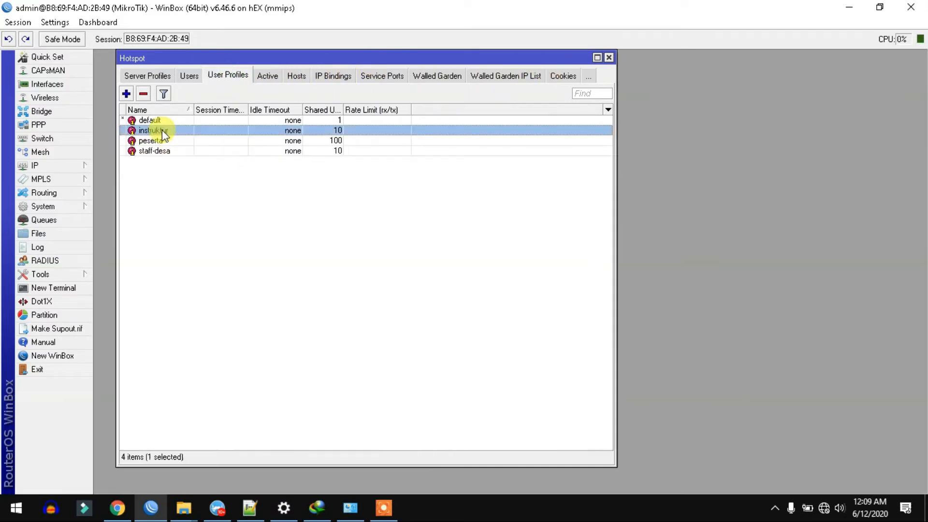
pyautogui.doubleClick(155, 140)
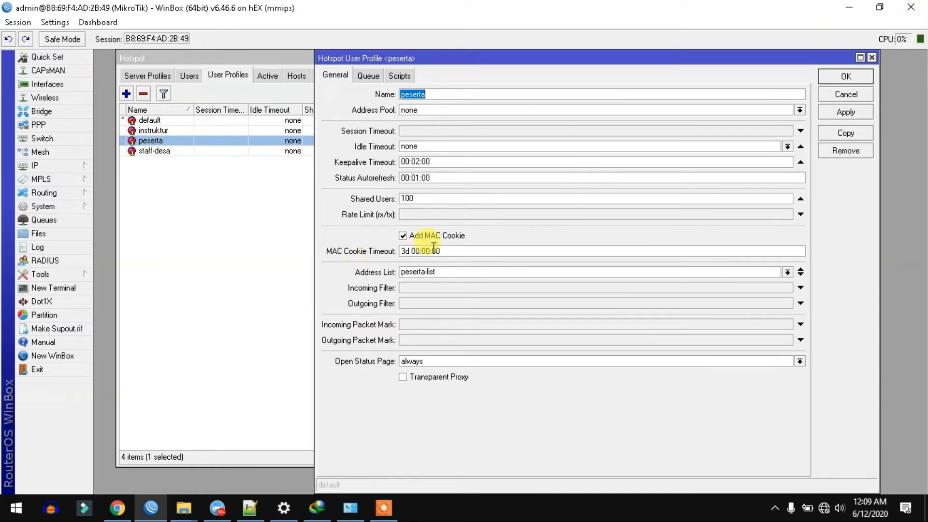
pyautogui.moveTo(448, 271); pyautogui.dragTo(367, 271)
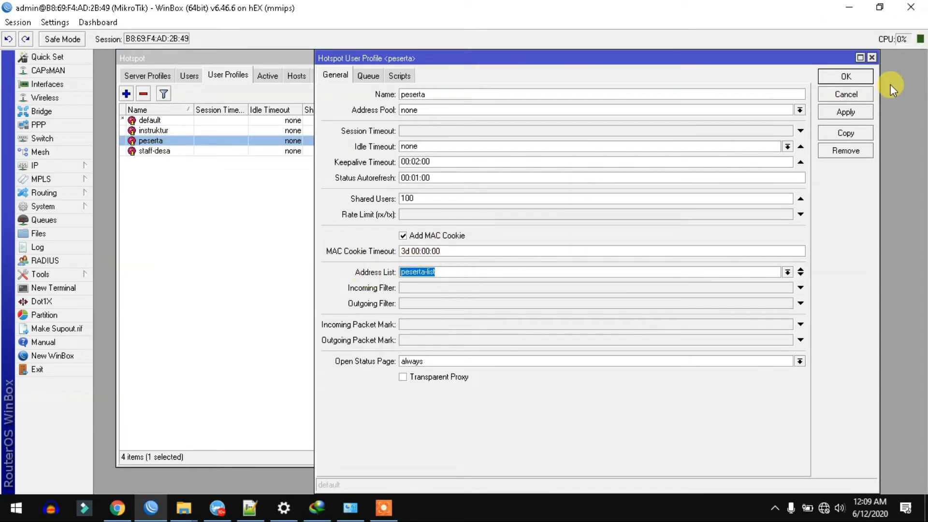
pyautogui.click(872, 57)
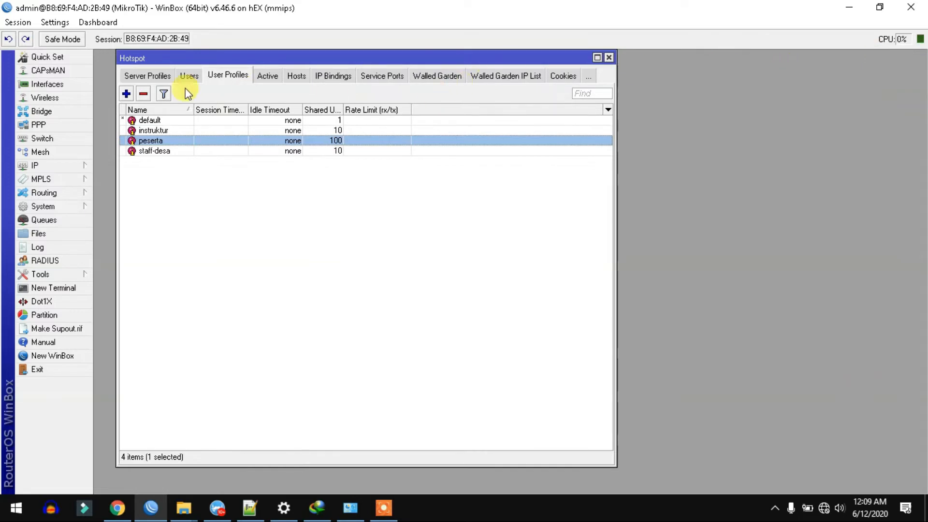
# Disable the server_desa entry in the firewall address lists.
pyautogui.click(23, 166)
pyautogui.click(114, 268)
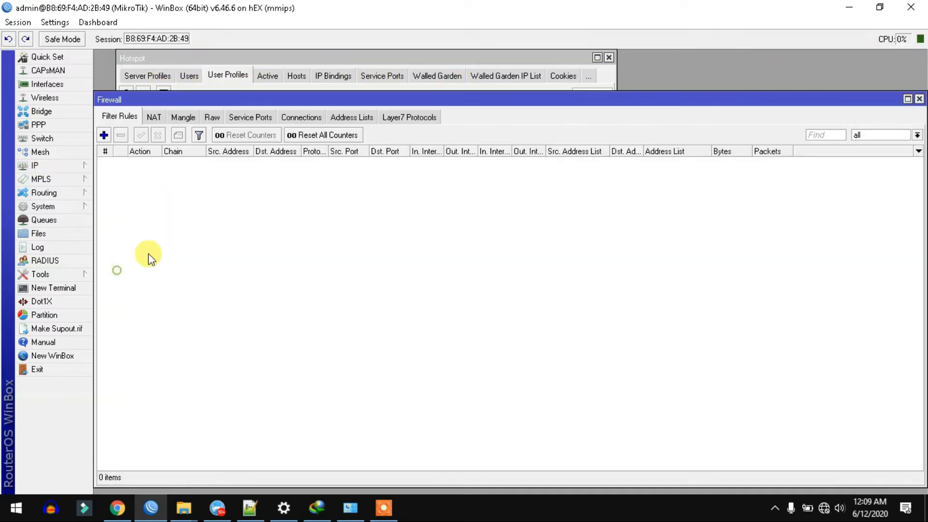
pyautogui.click(360, 118)
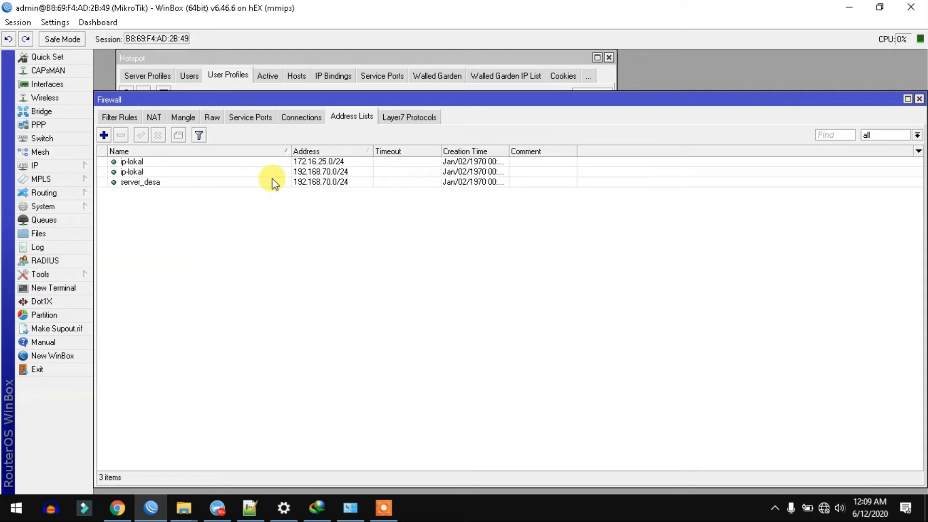
pyautogui.click(333, 182)
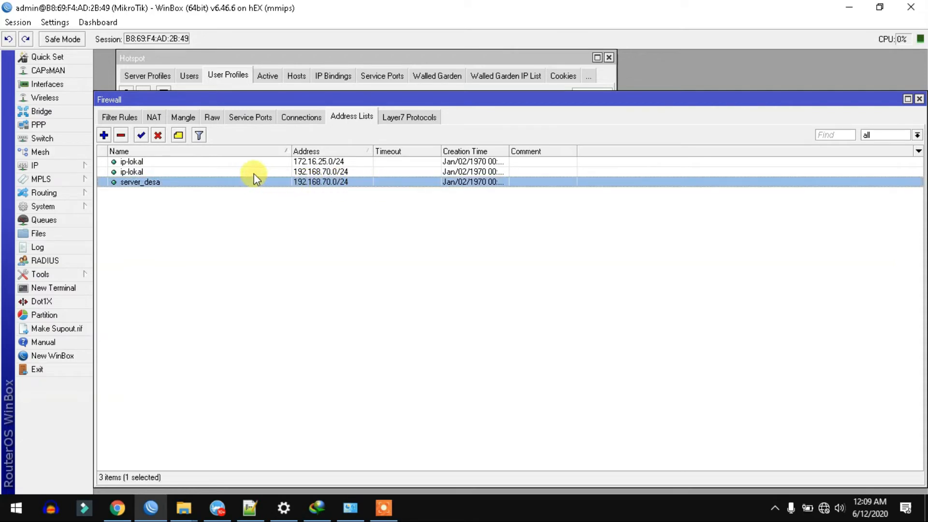
pyautogui.click(160, 137)
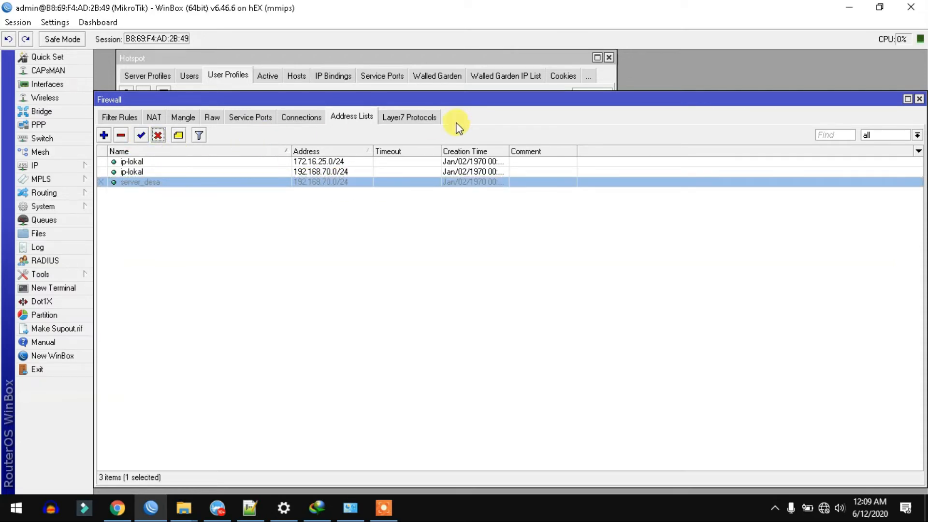
# Review the firewall's Layer7 protocols and the raw rules that fill the sosmed-list and highconn address lists.
pyautogui.click(399, 118)
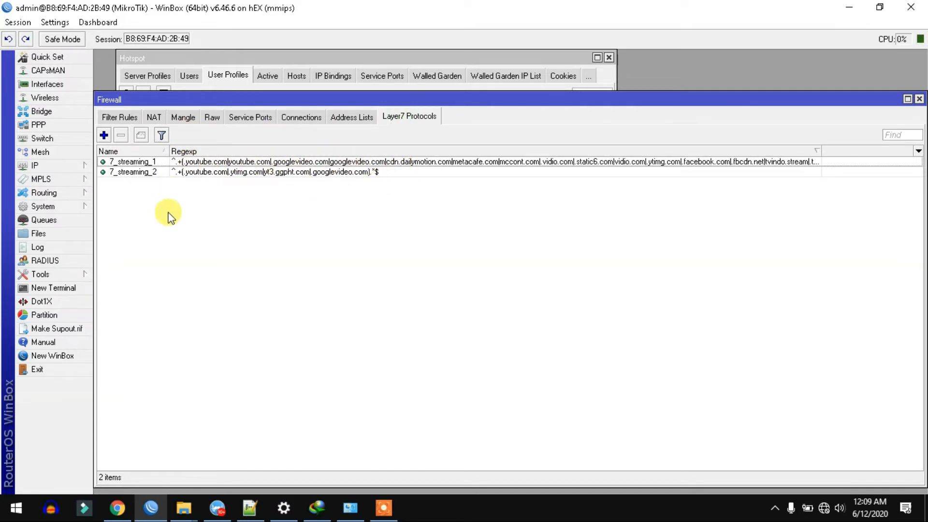
pyautogui.click(211, 117)
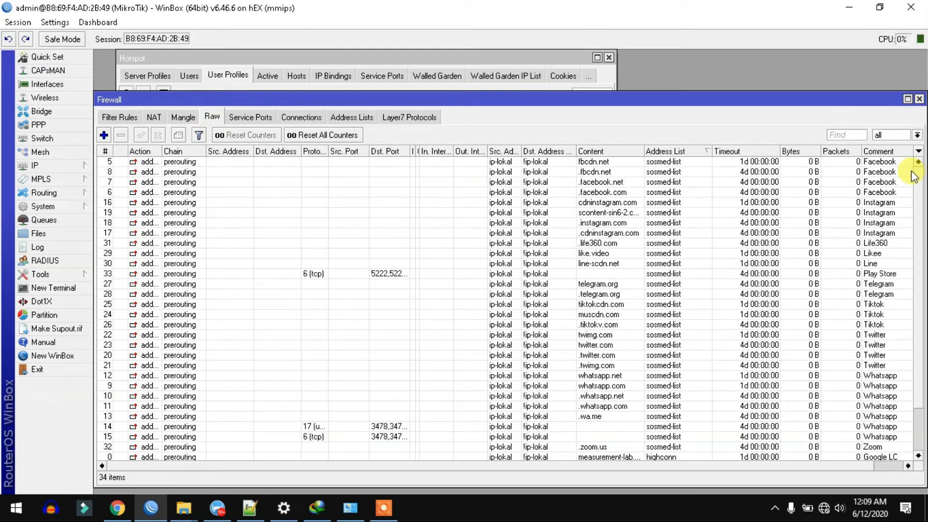
pyautogui.moveTo(920, 193); pyautogui.dragTo(923, 309)
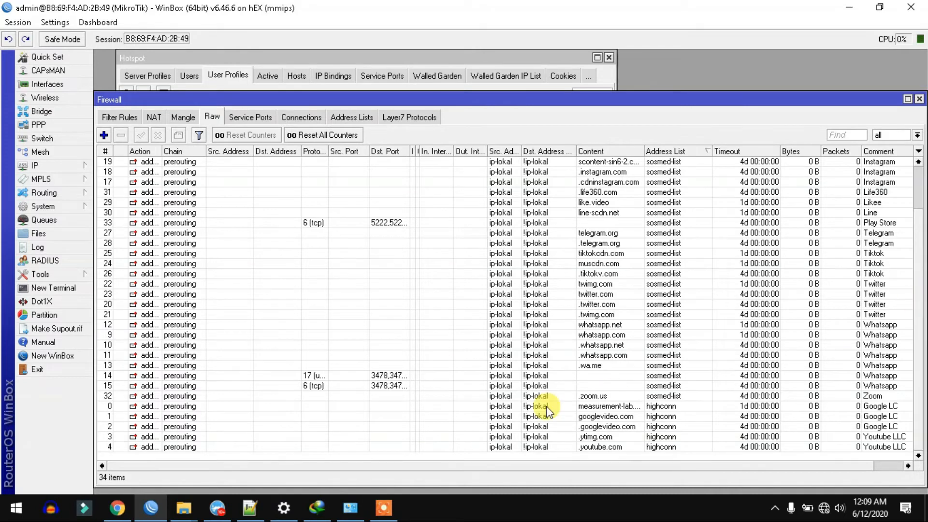
pyautogui.click(597, 406)
pyautogui.click(606, 448)
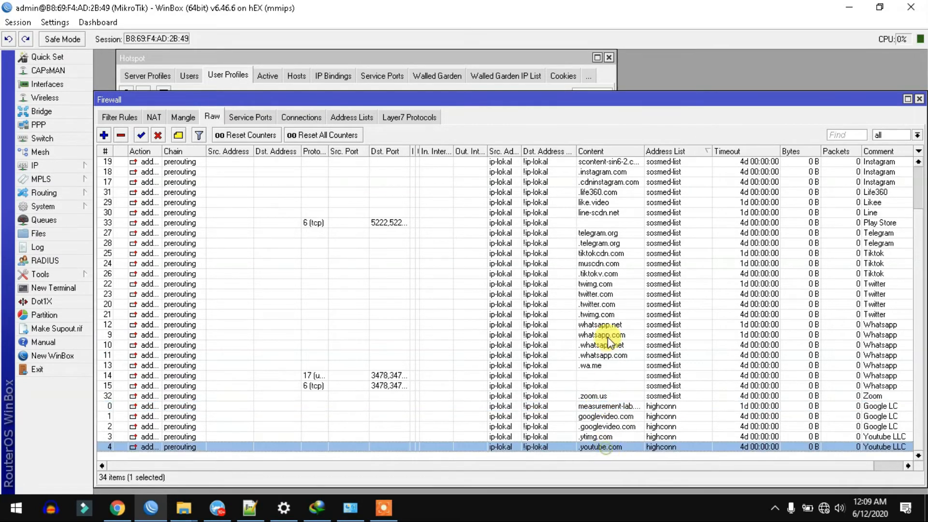
pyautogui.scroll(2, 608, 338)
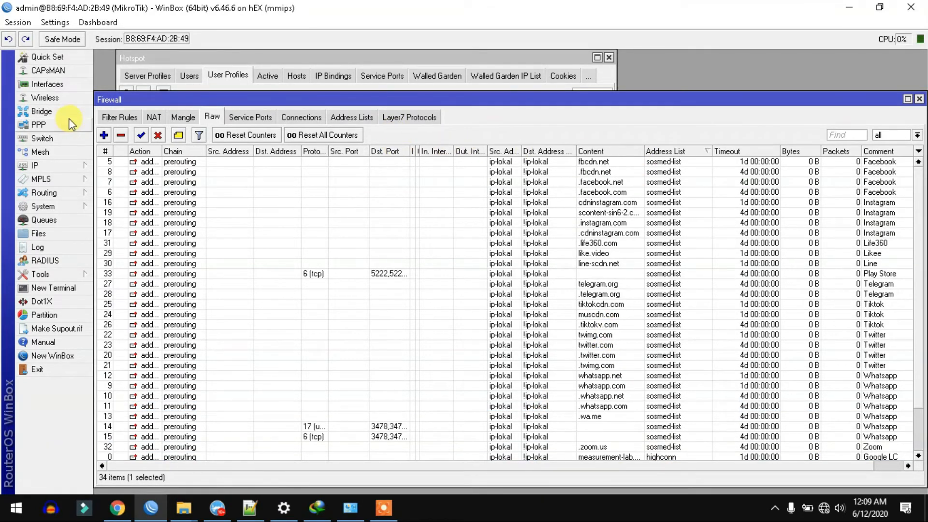
# Inspect the drop_sosmed_peserta filter rules with the Dst. Address List column widened.
pyautogui.click(119, 117)
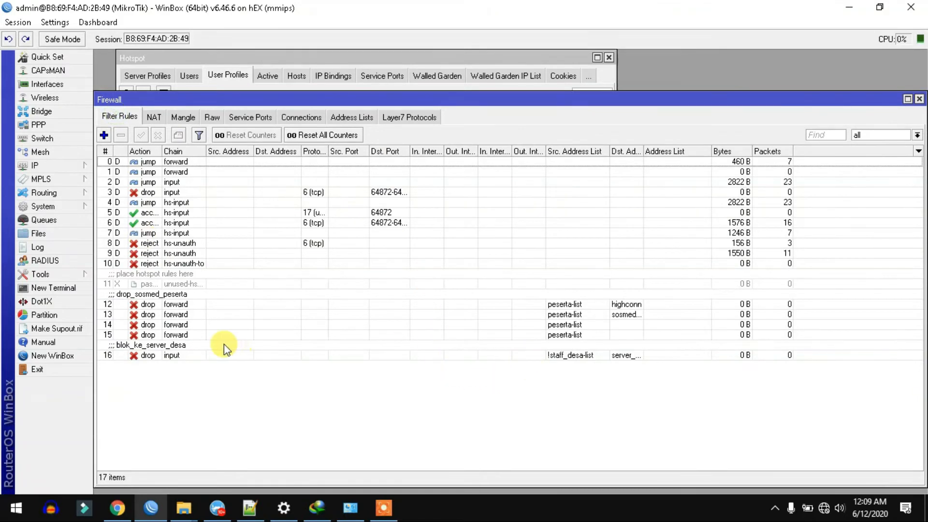
pyautogui.click(169, 335)
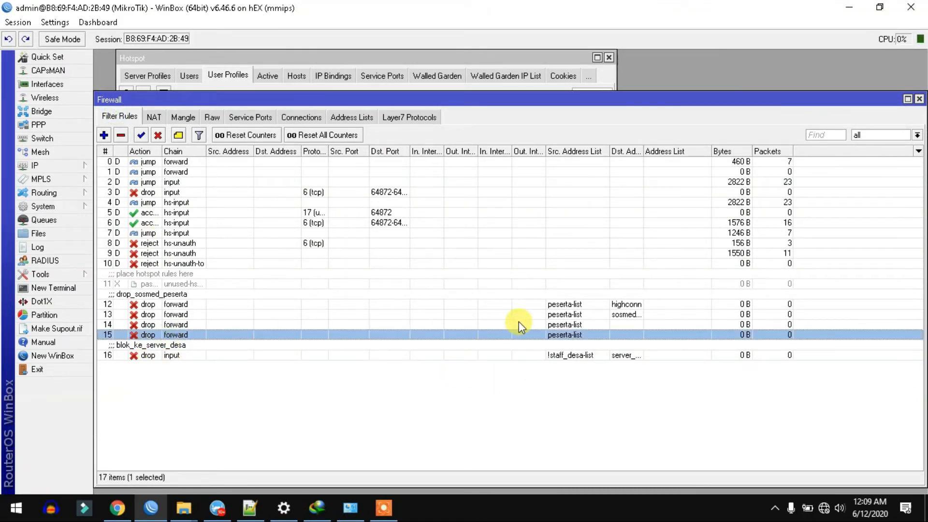
pyautogui.moveTo(645, 148); pyautogui.dragTo(696, 148)
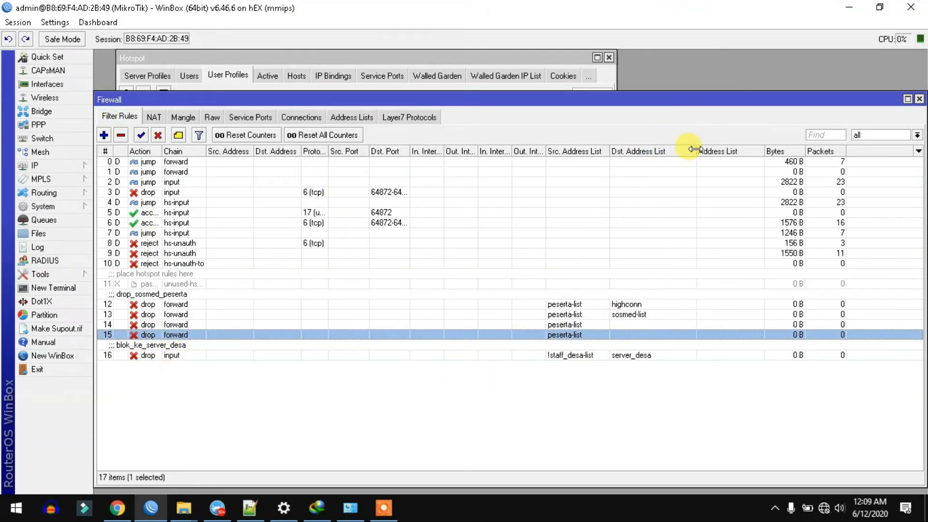
pyautogui.click(563, 304)
pyautogui.click(557, 316)
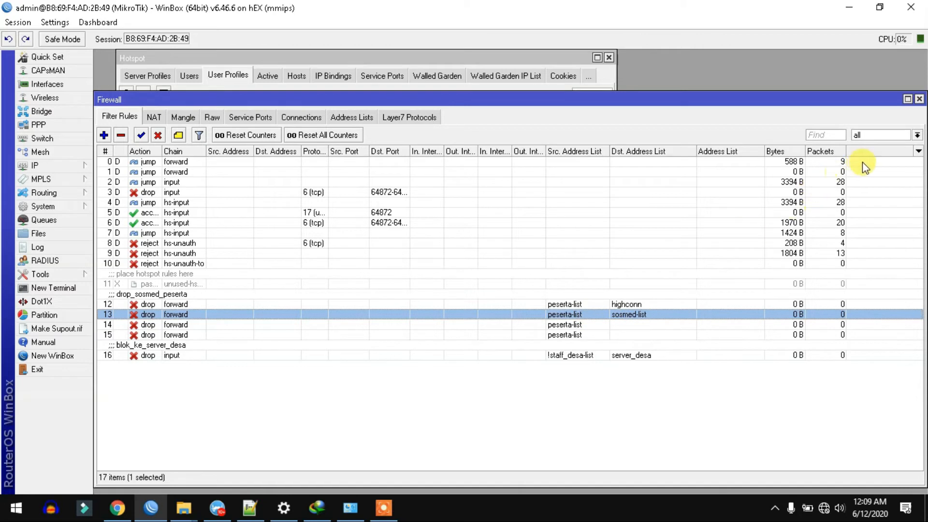
# Show the Layer7 Protocol column in the filter rules list and narrow the Dst. Address List column.
pyautogui.click(917, 152)
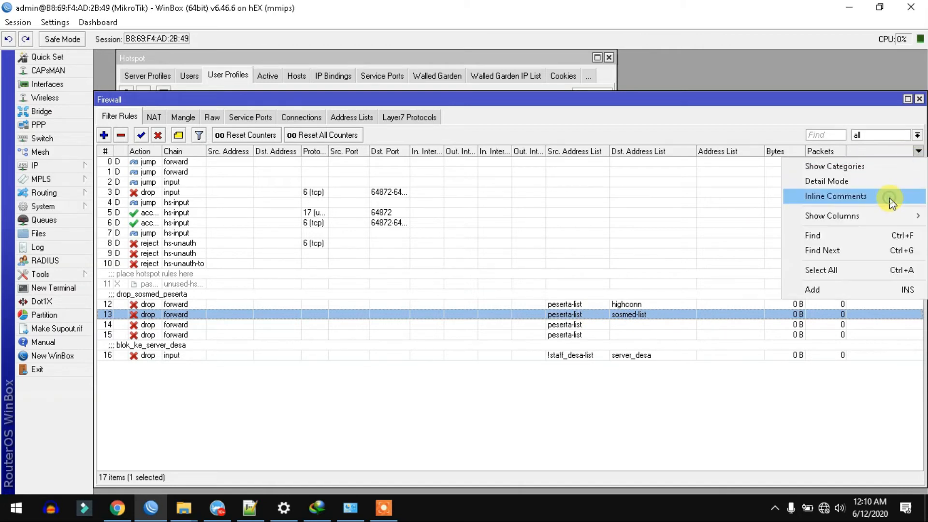
pyautogui.moveTo(892, 219)
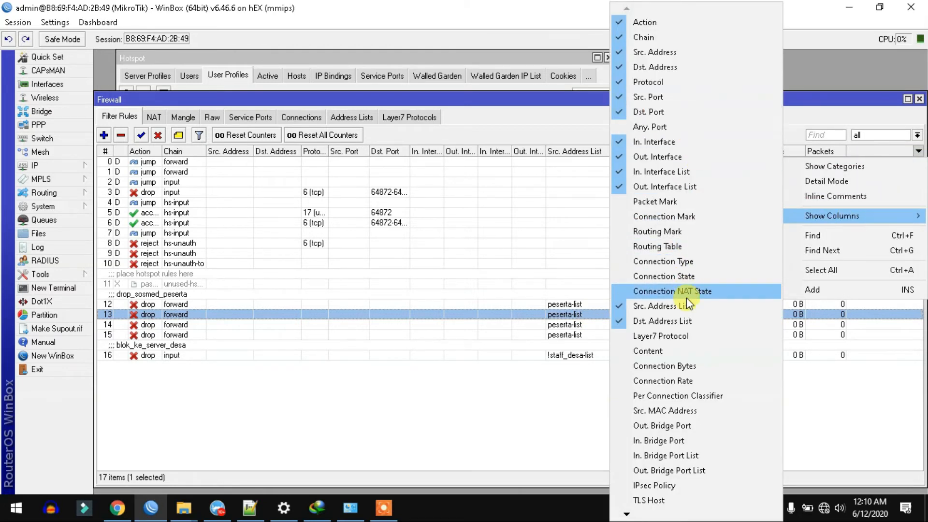
pyautogui.click(677, 336)
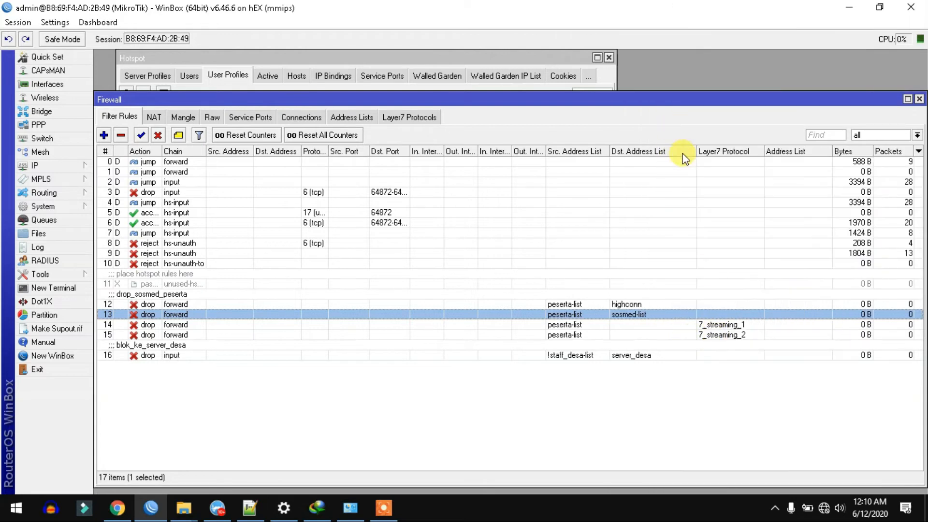
pyautogui.moveTo(694, 150); pyautogui.dragTo(663, 151)
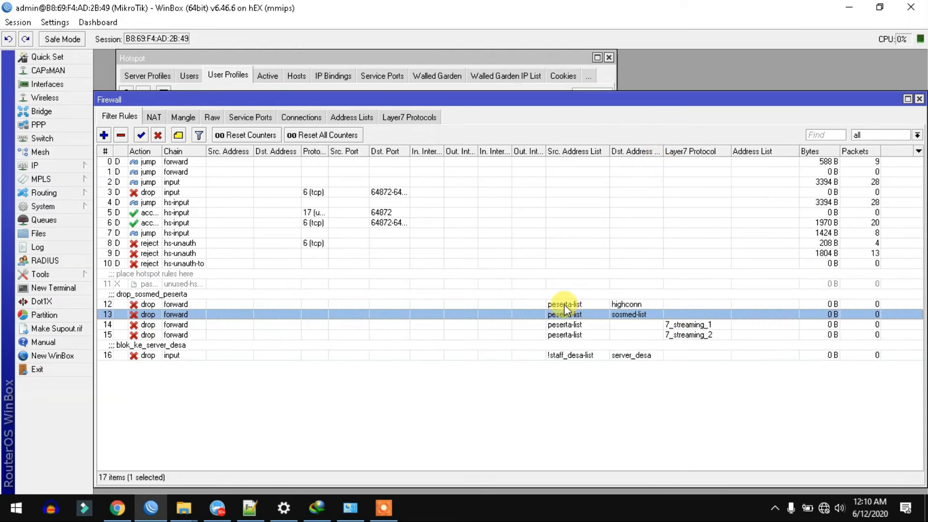
# Check the drop_sosmed_peserta rules' destination lists and Layer7 protocols against the firewall address lists and raw rules.
pyautogui.click(631, 305)
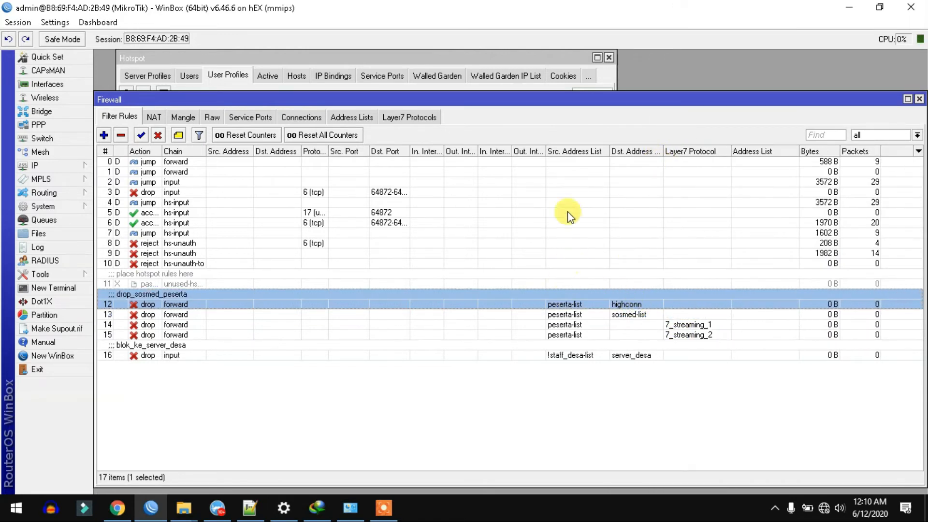
pyautogui.click(343, 117)
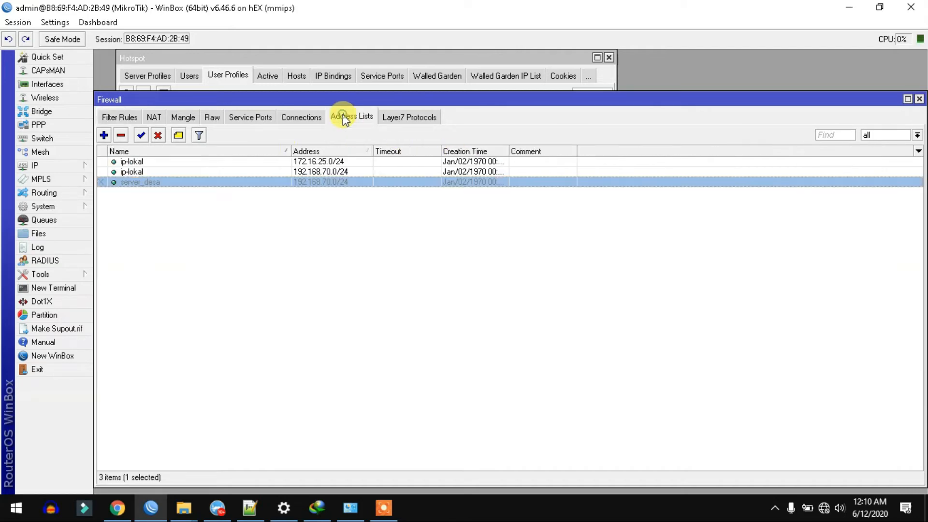
pyautogui.click(212, 117)
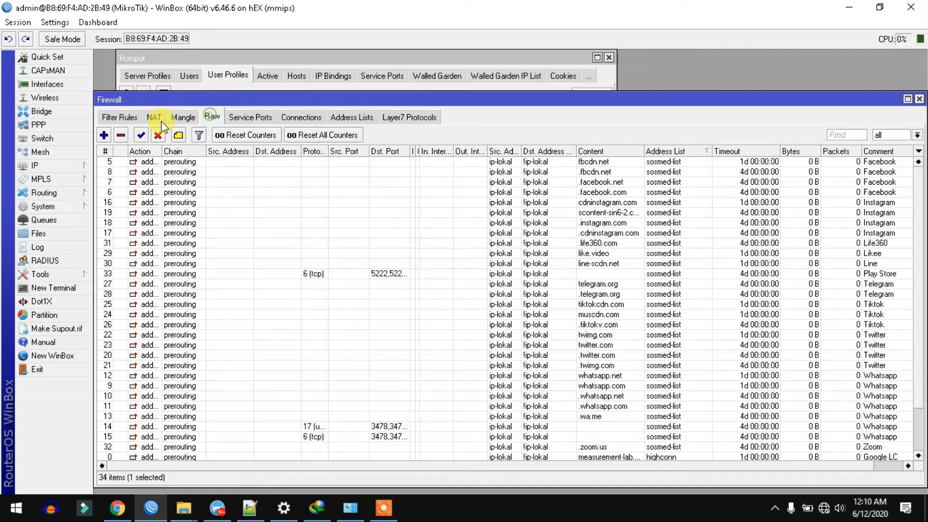
pyautogui.click(119, 117)
pyautogui.click(648, 323)
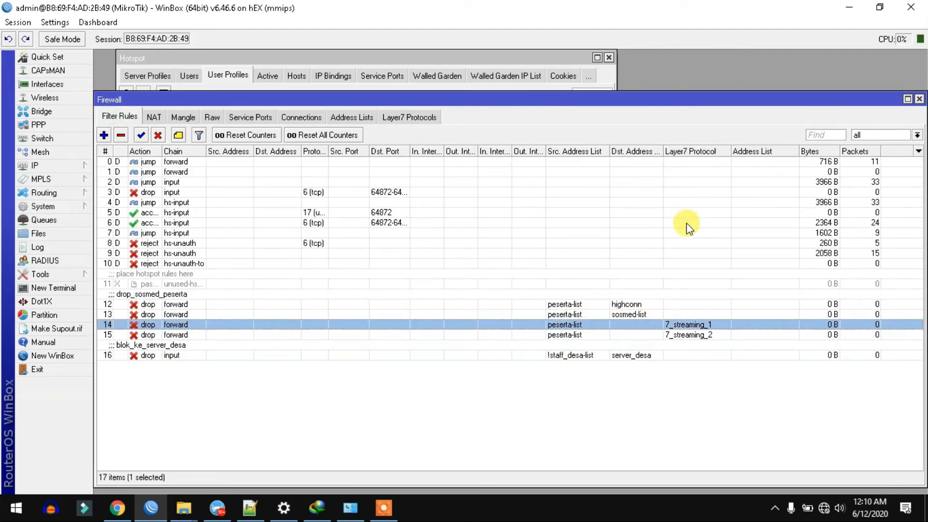
pyautogui.click(690, 335)
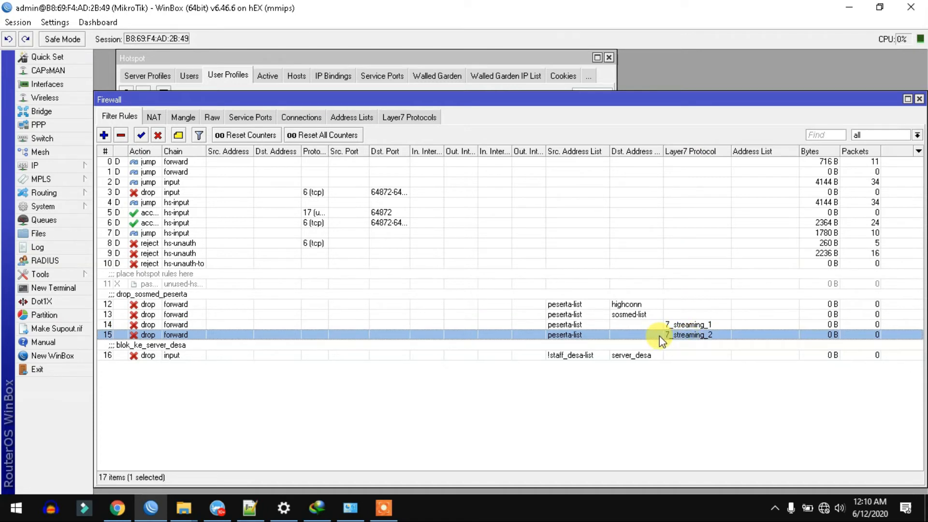
# Review the two streaming Layer7 protocols, the filter rules that use them, and the list of simple queues.
pyautogui.click(427, 115)
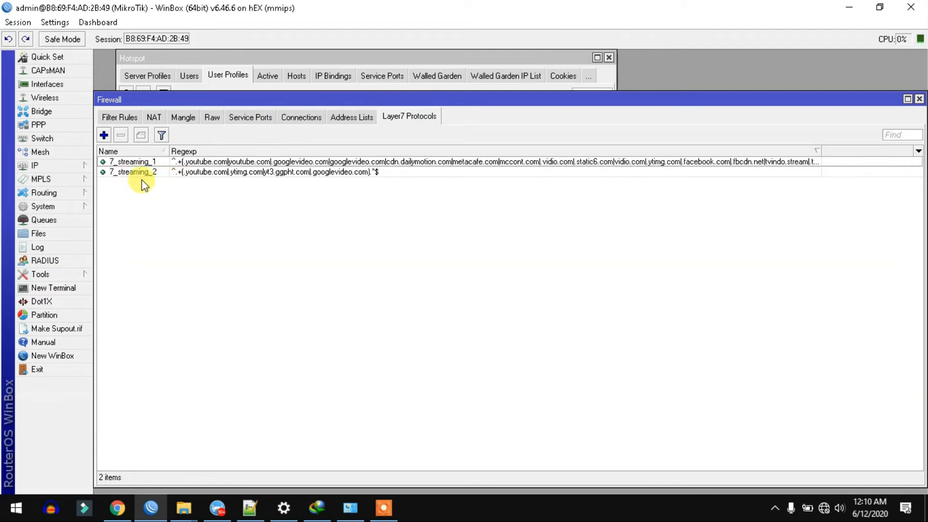
pyautogui.click(108, 116)
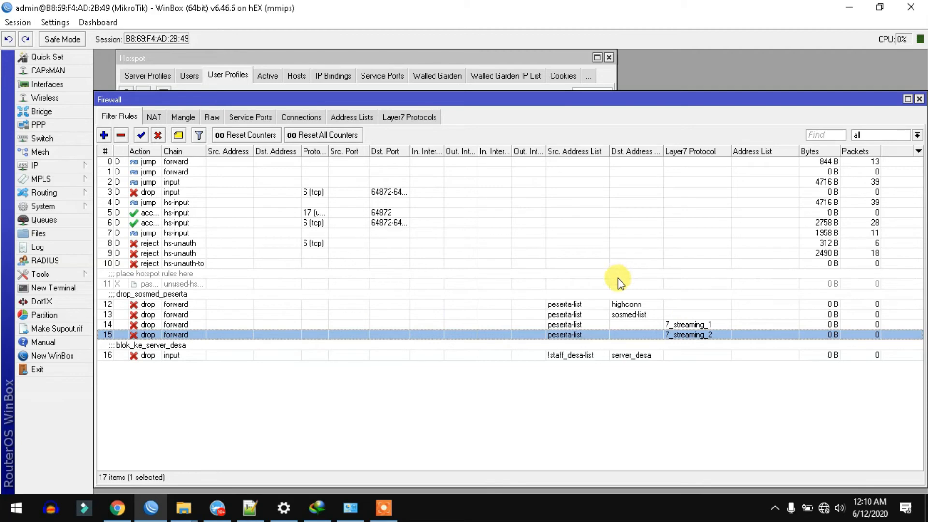
pyautogui.click(43, 220)
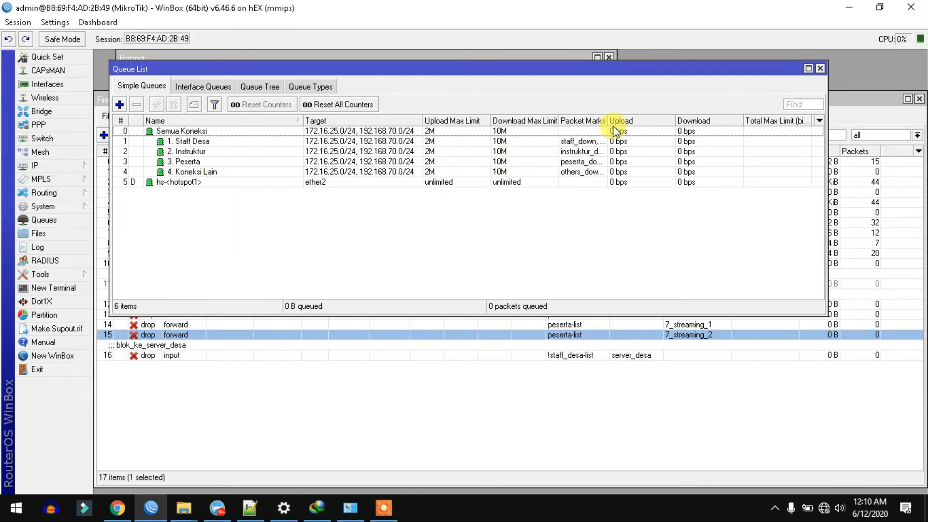
# Show the firewall's mangle rules with the Src. Address List, New Connection Mark and Connection Mark columns widened to fit their contents.
pyautogui.click(79, 167)
pyautogui.click(141, 271)
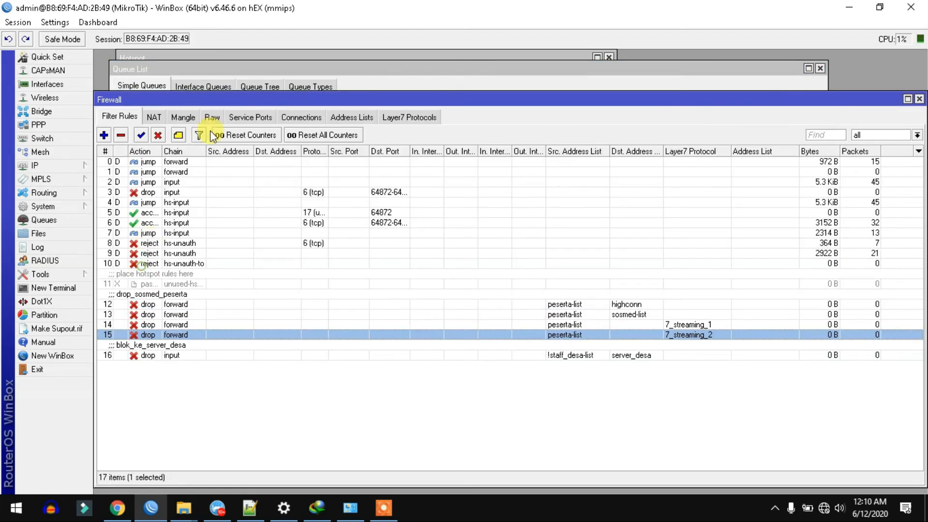
pyautogui.click(188, 118)
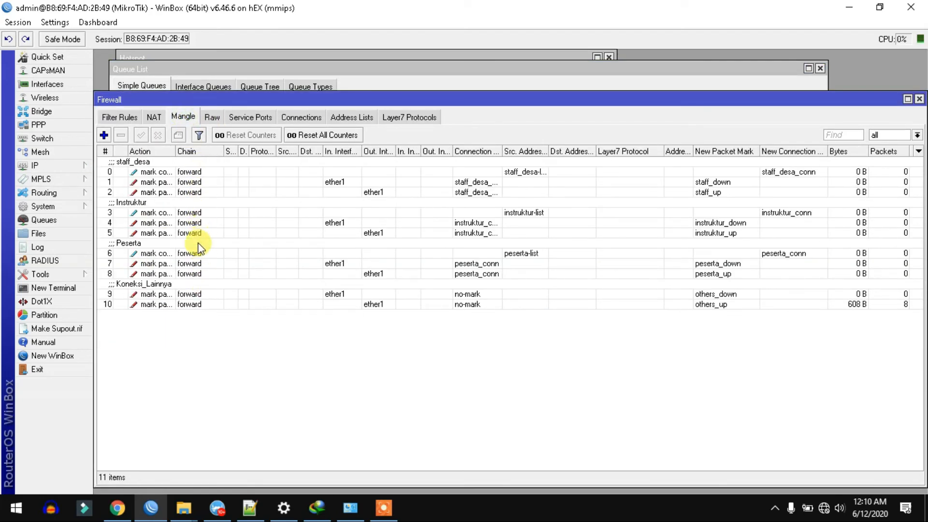
pyautogui.click(180, 173)
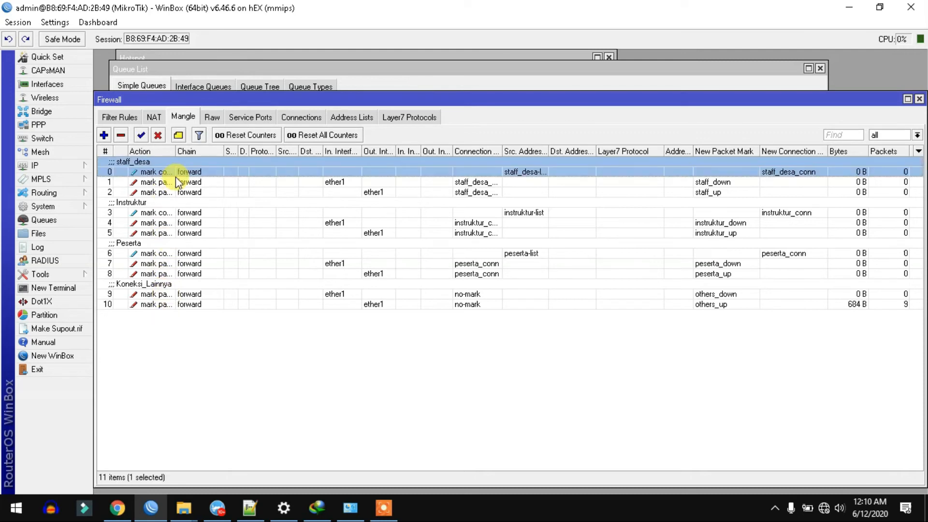
pyautogui.doubleClick(549, 151)
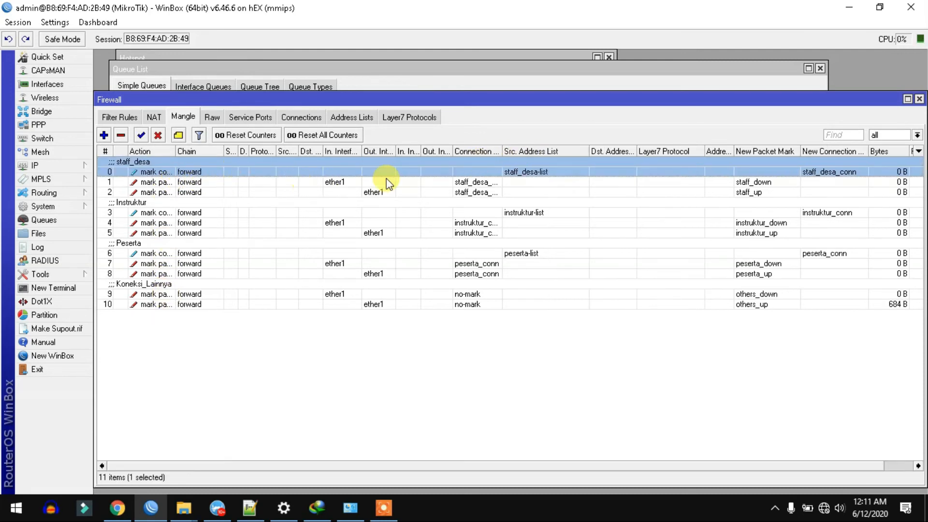
pyautogui.doubleClick(869, 151)
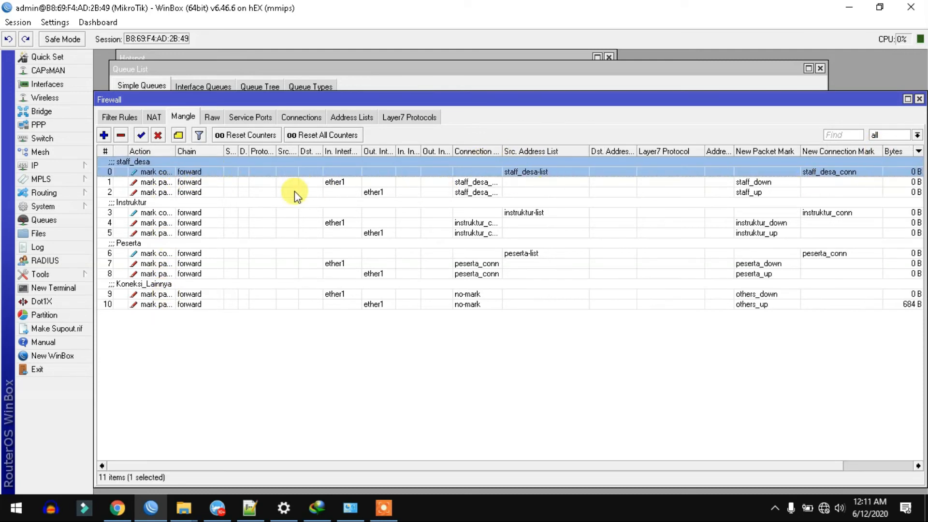
pyautogui.click(432, 182)
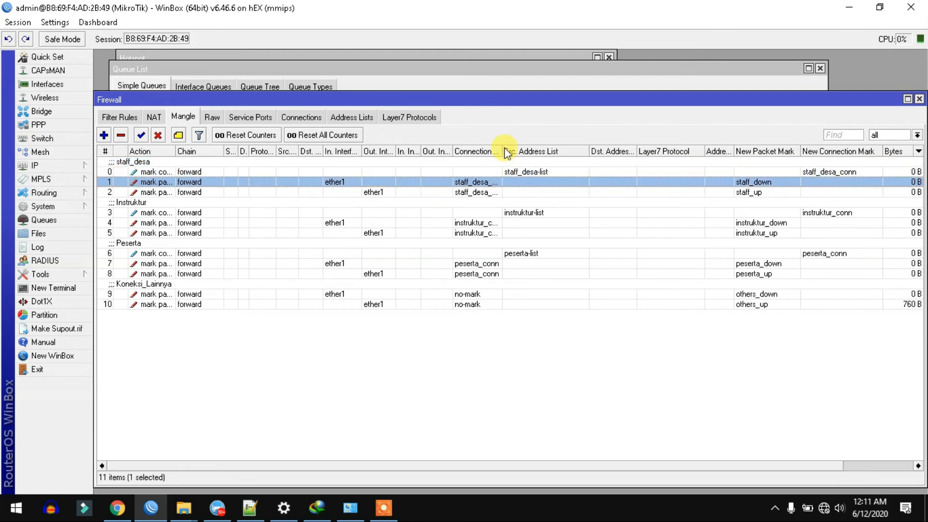
pyautogui.doubleClick(504, 151)
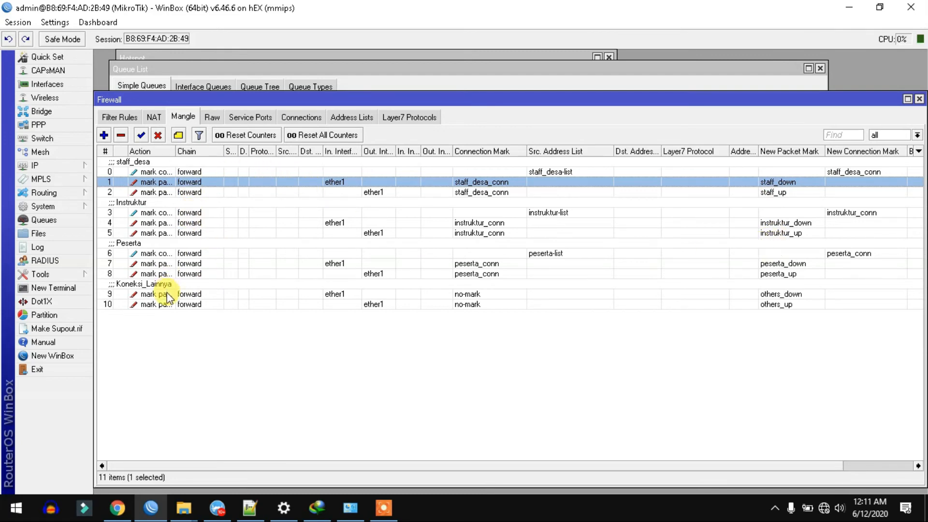
# Examine the mangle rules from the staff_desa group to Koneksi_Lainnya and compare them with the 4. Koneksi Lain simple queue.
pyautogui.moveTo(167, 276); pyautogui.dragTo(162, 170)
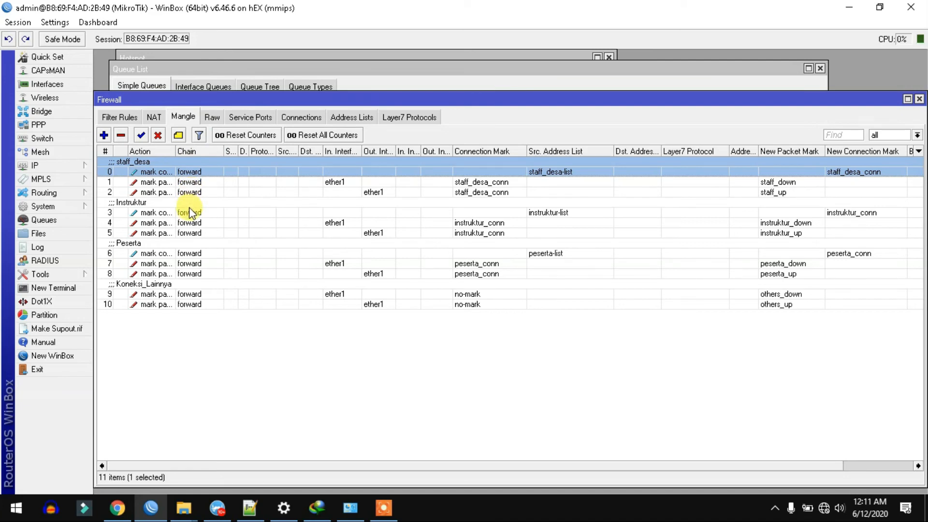
pyautogui.click(161, 290)
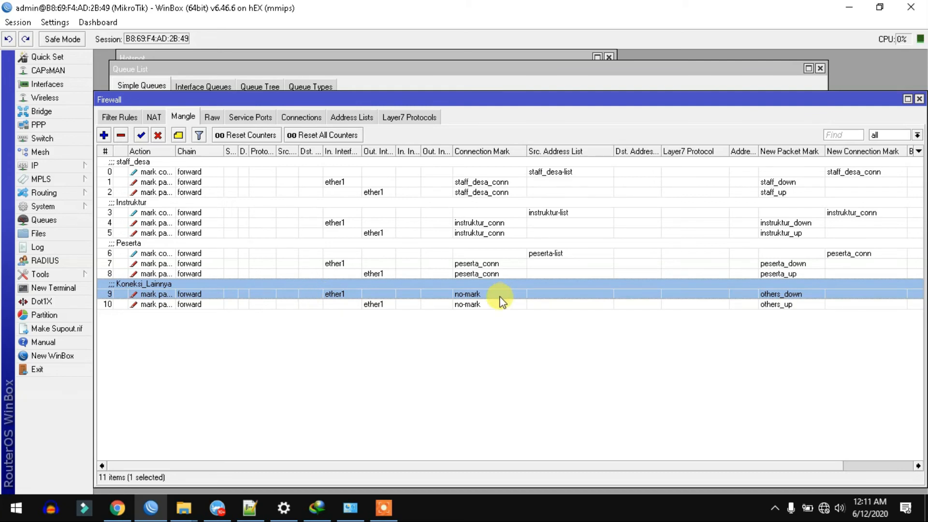
pyautogui.click(71, 222)
pyautogui.click(217, 175)
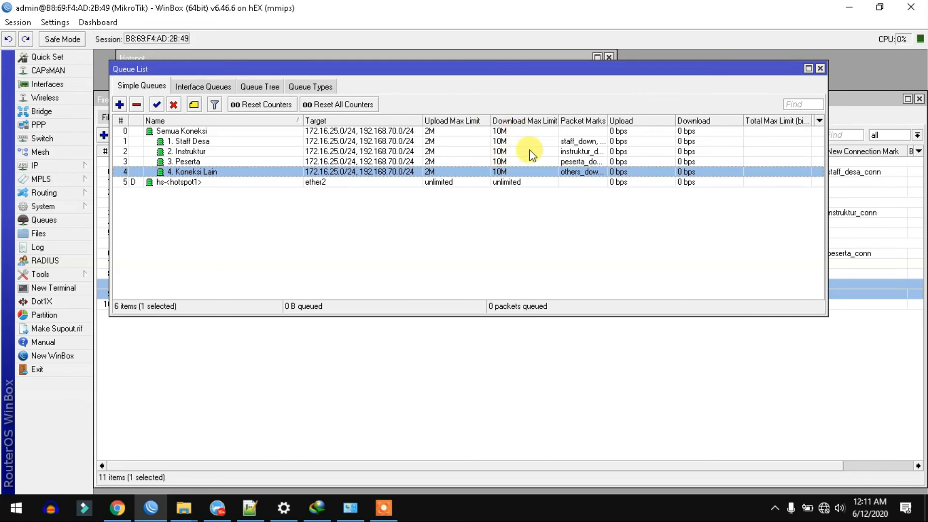
# Close the Queue List, Firewall and Hotspot windows.
pyautogui.click(821, 68)
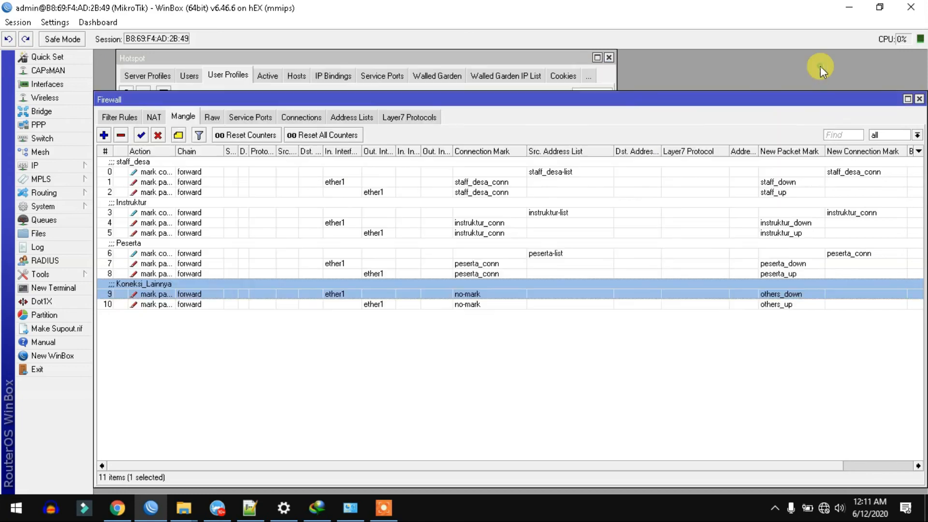
pyautogui.click(920, 99)
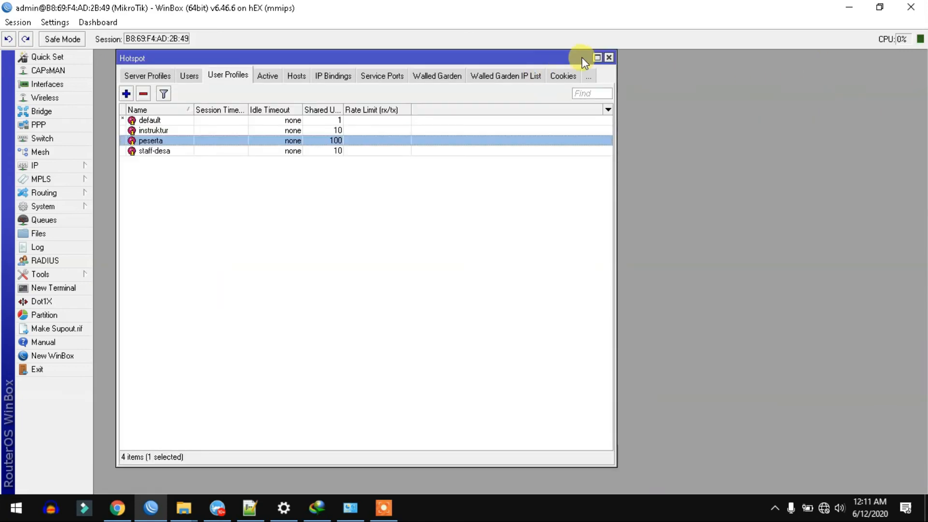
pyautogui.click(609, 57)
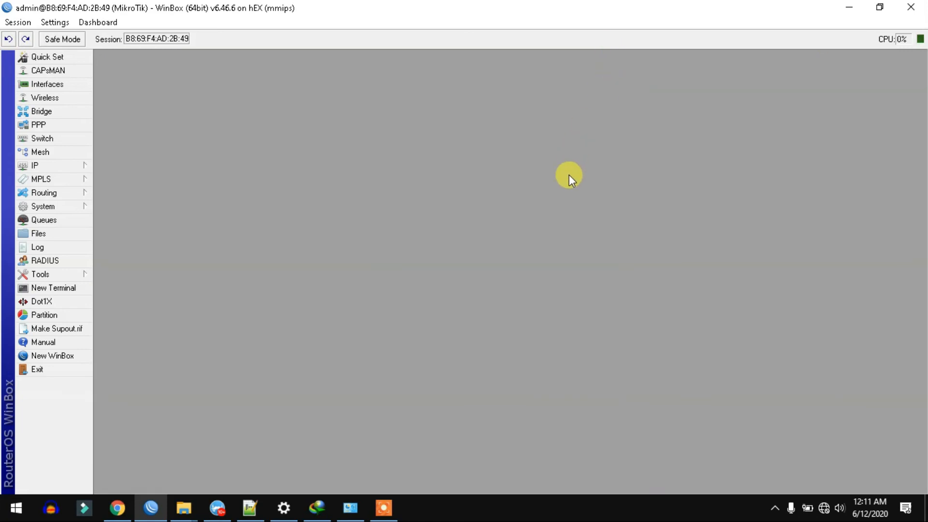